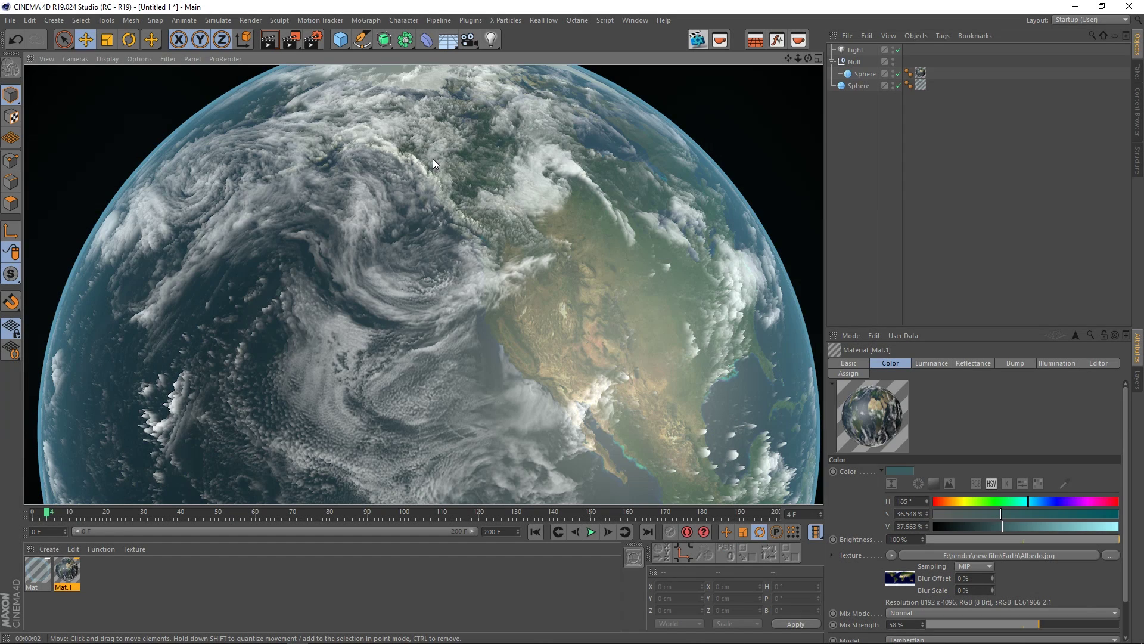
Step: Review the finished cloud-covered Earth scene and open the File menu
click(10, 20)
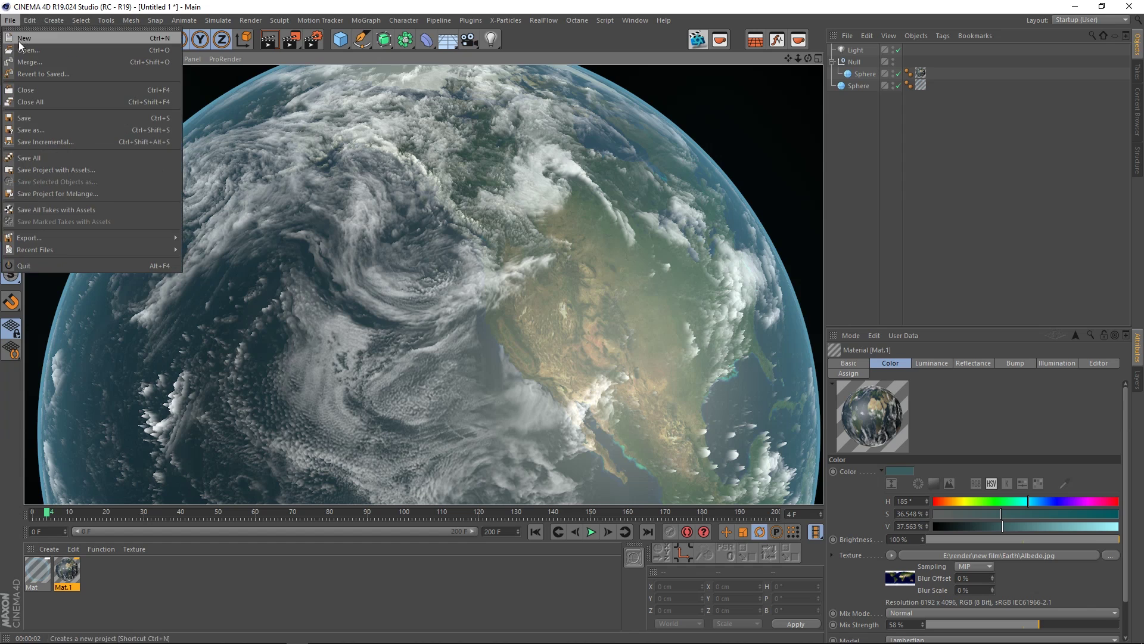
Step: Start a new empty project and add a Sphere primitive
click(24, 32)
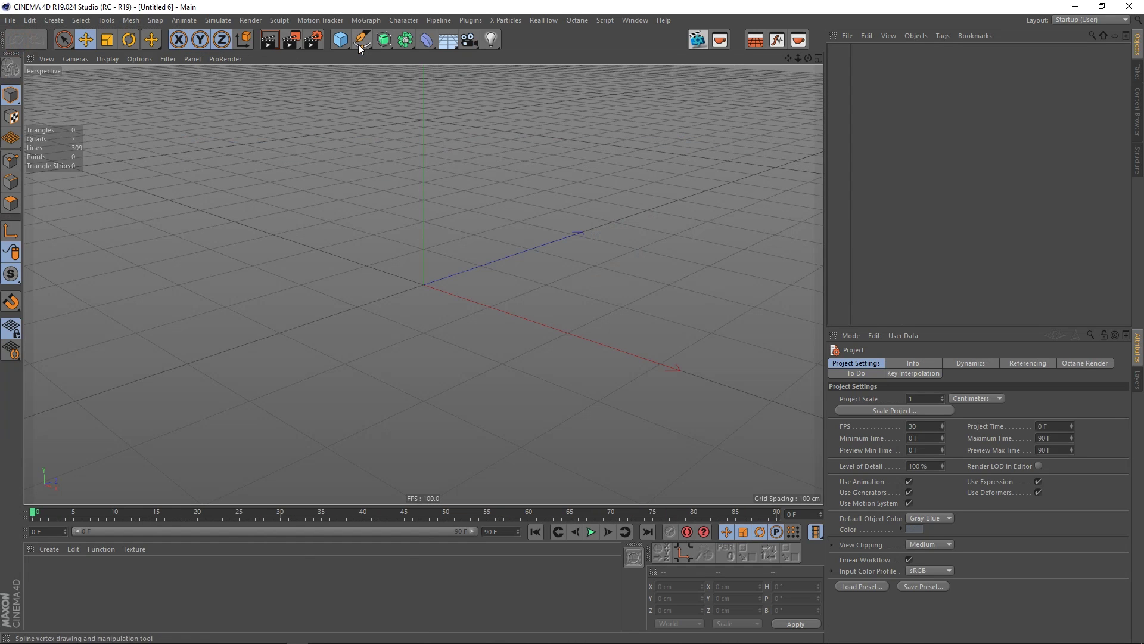
click(341, 40)
click(592, 80)
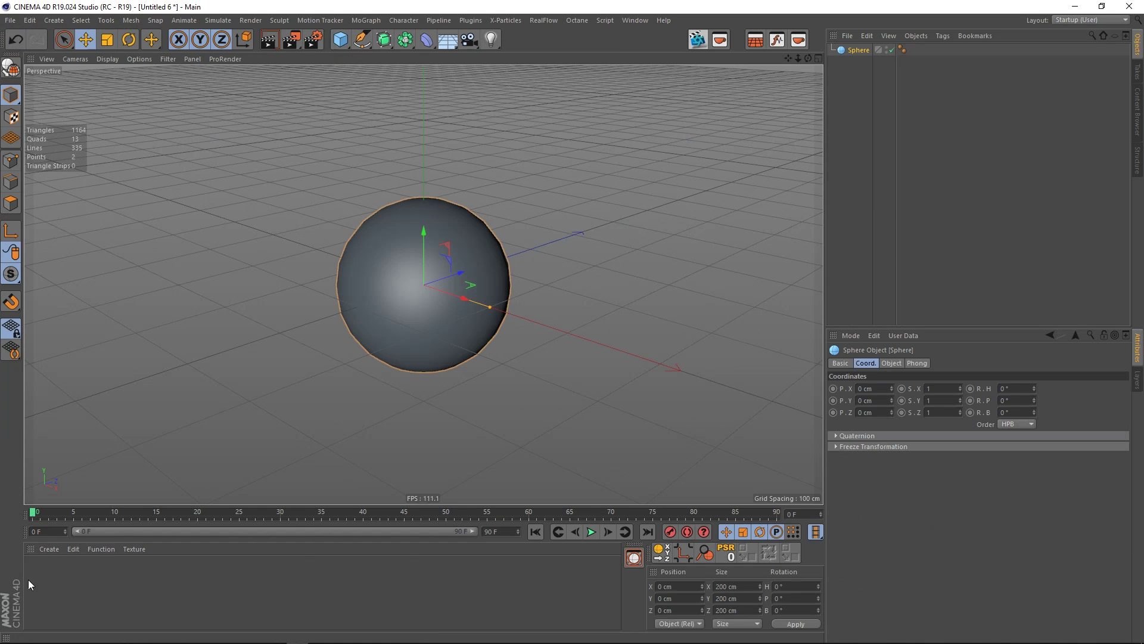
Step: Create a new earth material with Color turned off and Luminance turned on
double_click(29, 578)
double_click(44, 577)
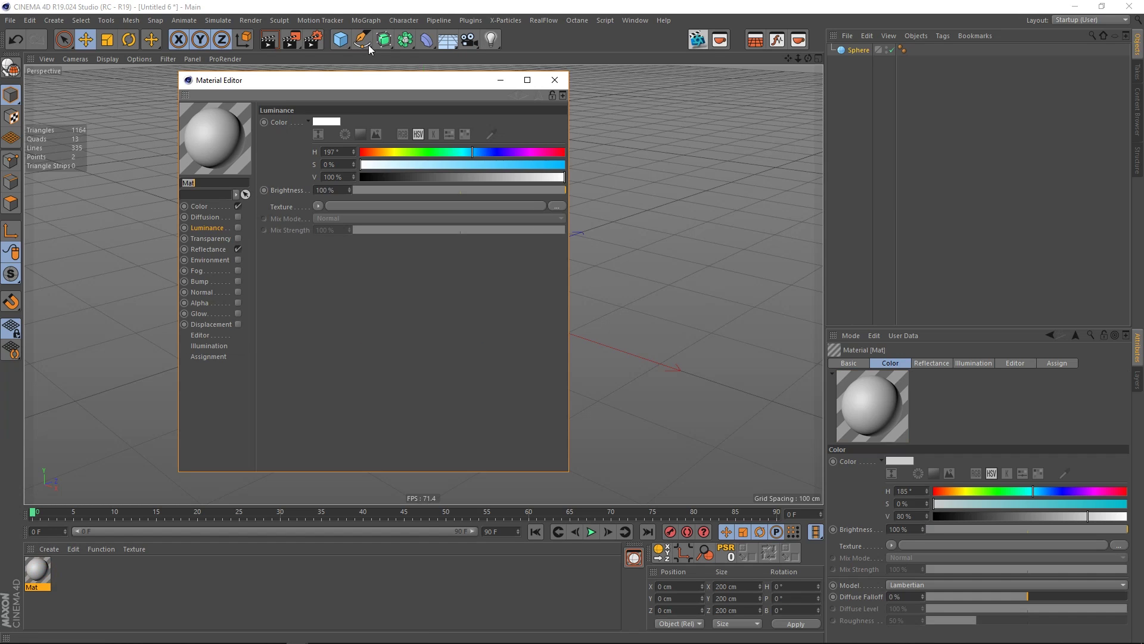
drag(401, 88, 815, 99)
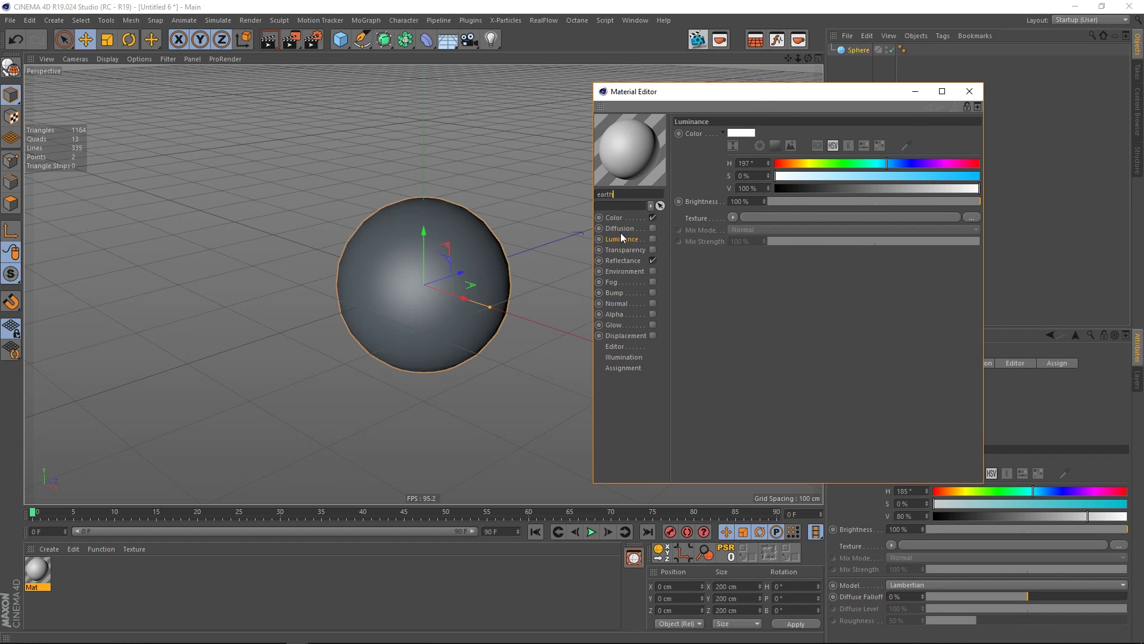
click(652, 218)
click(652, 239)
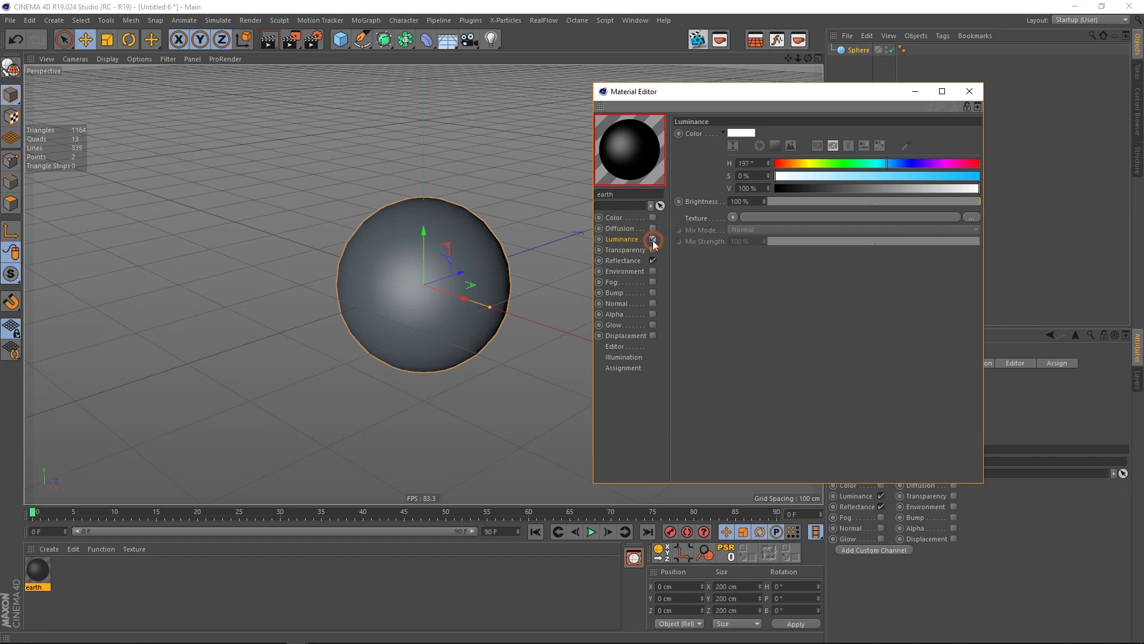
Step: Load Clouds.png as the Luminance texture without copying it into the project
click(970, 216)
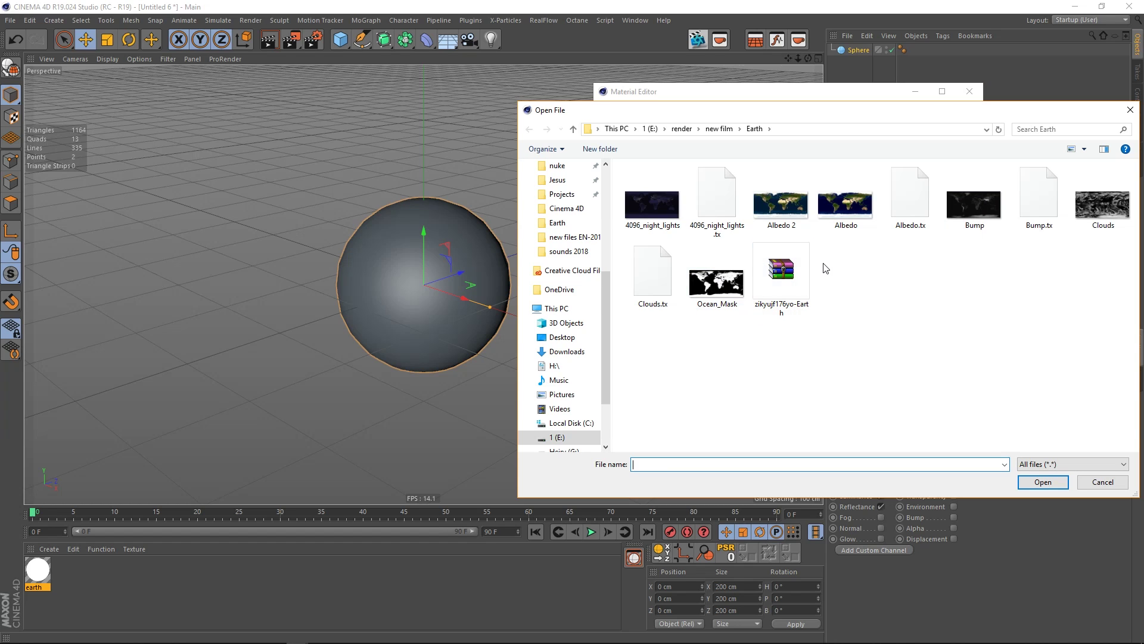
click(842, 209)
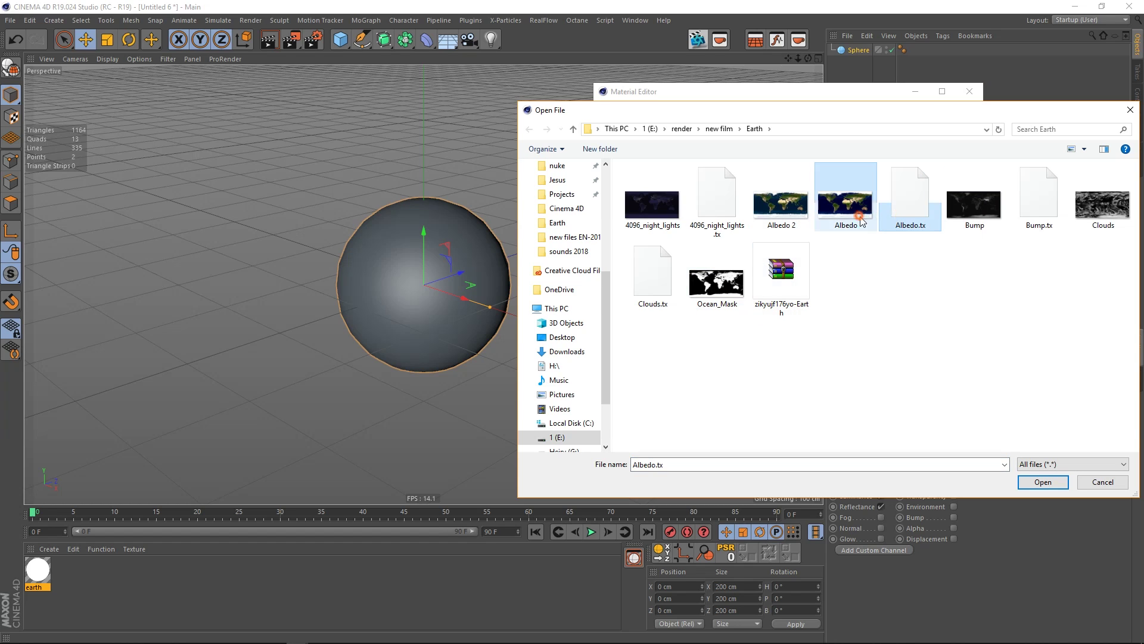
click(1102, 209)
click(1045, 482)
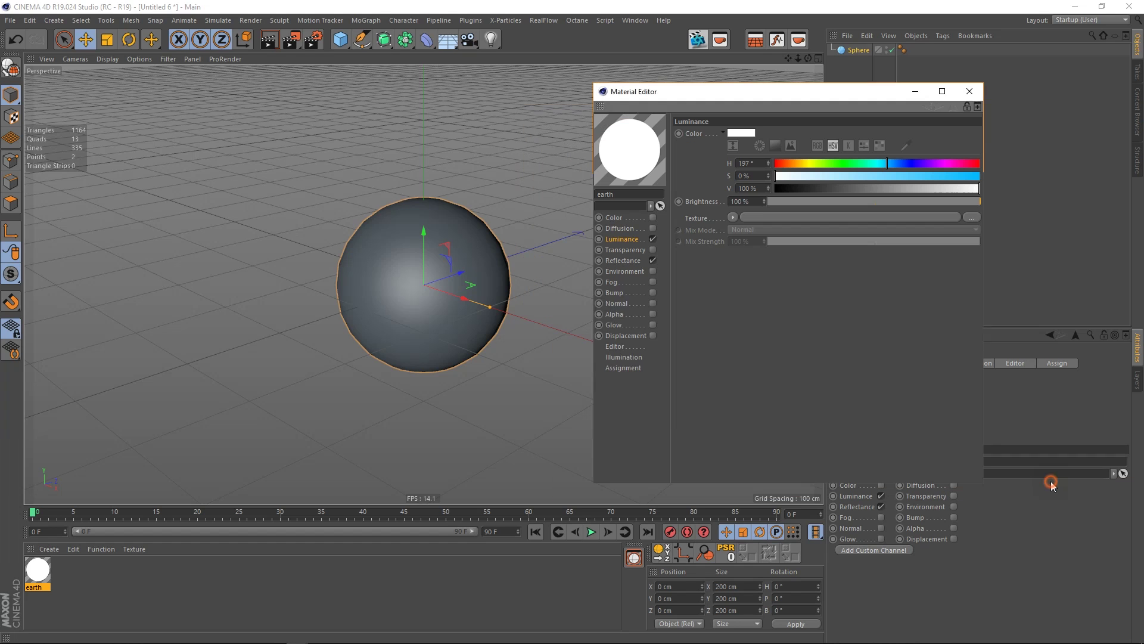
click(635, 368)
Step: Apply the earth material to the sphere and check it in a test render
drag(36, 567, 391, 306)
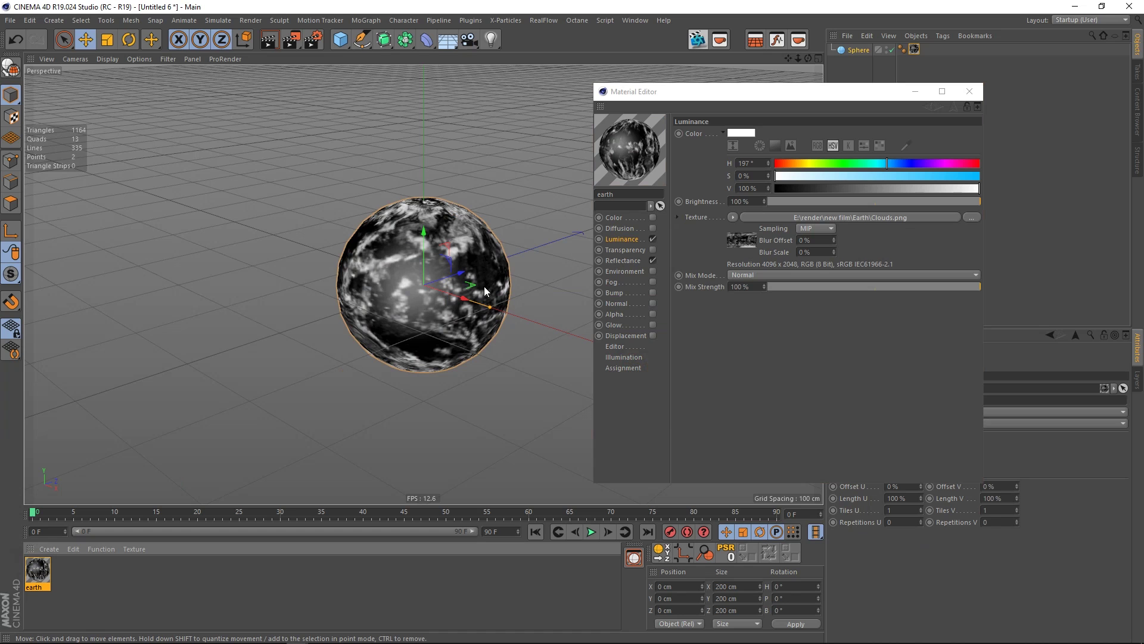
scroll(538, 194, up, 8)
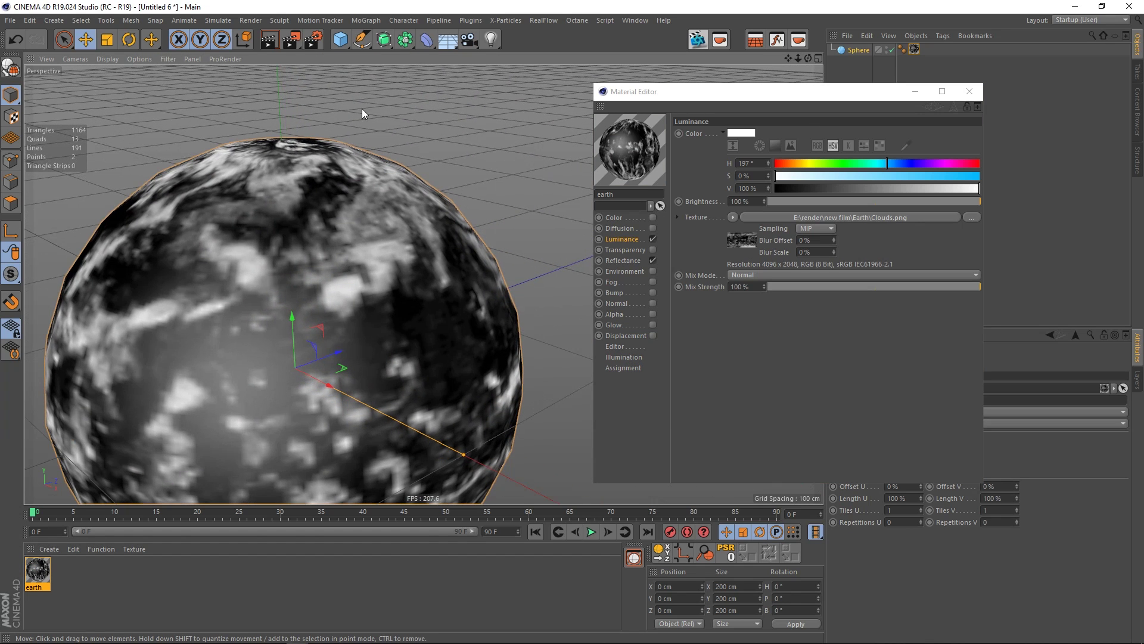
click(275, 38)
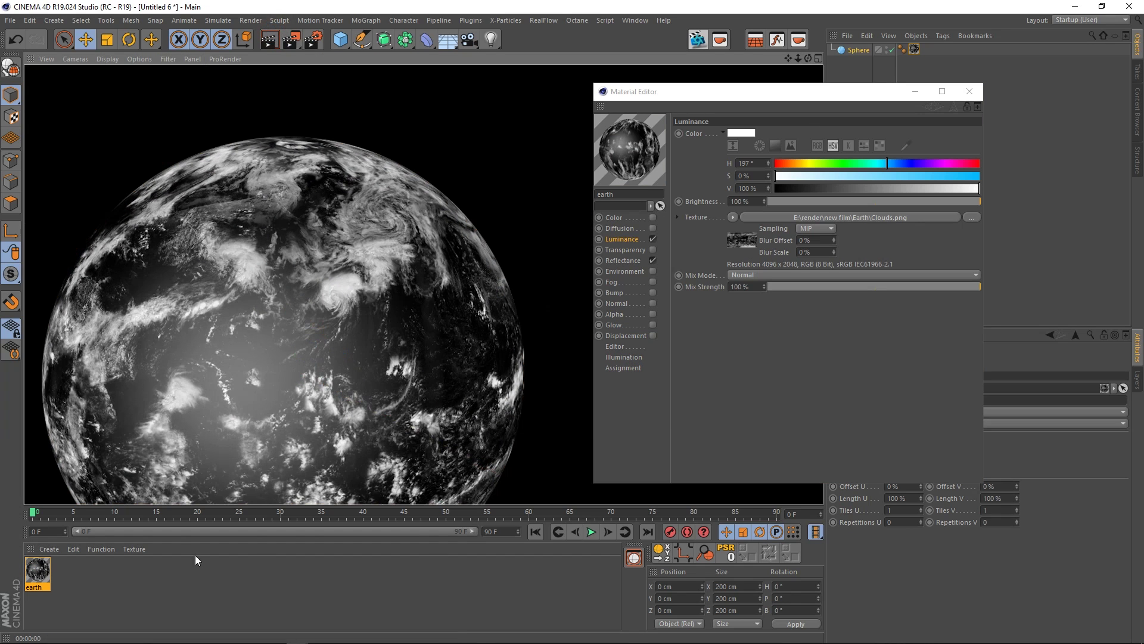
click(169, 566)
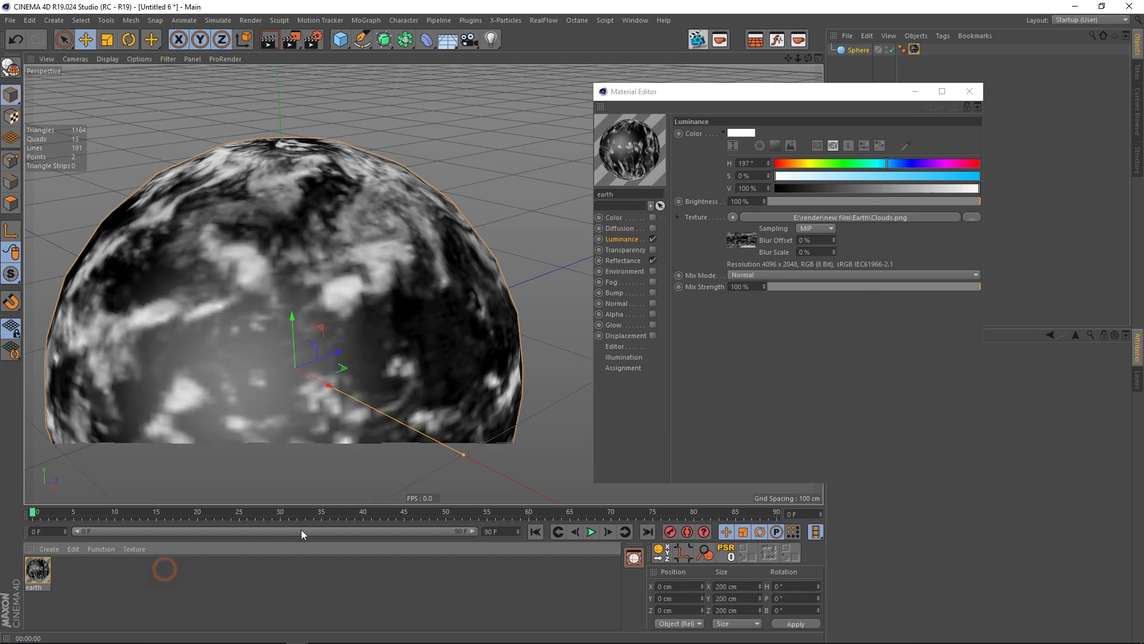
click(620, 292)
Step: Enable the Bump channel with Clouds.png as its texture
click(652, 292)
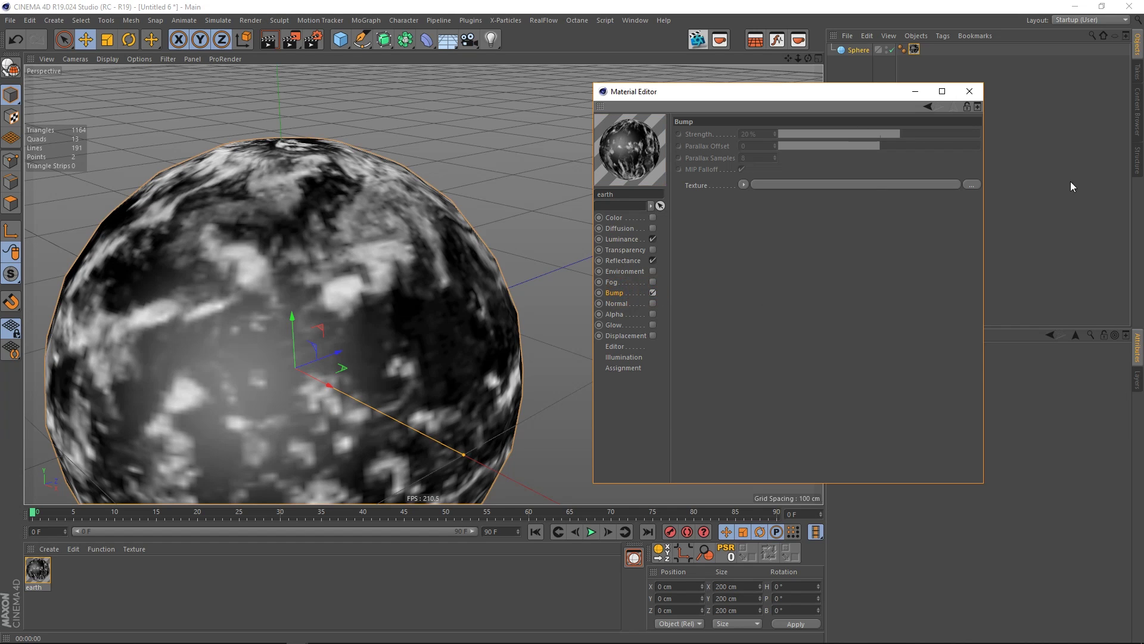
click(969, 185)
click(1104, 206)
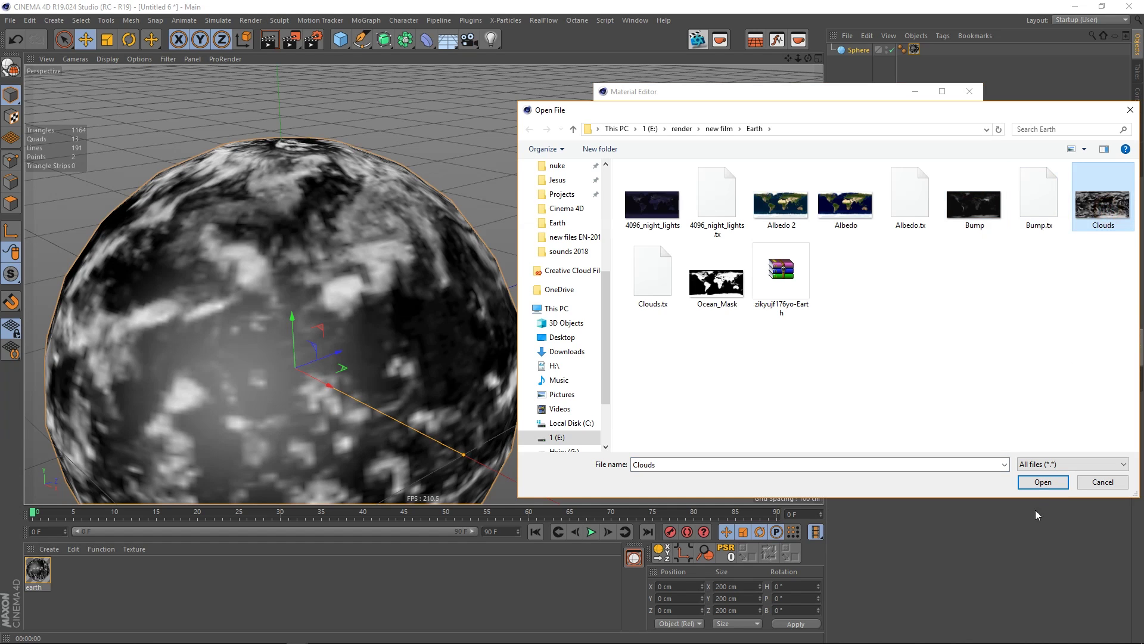
click(1040, 483)
click(650, 370)
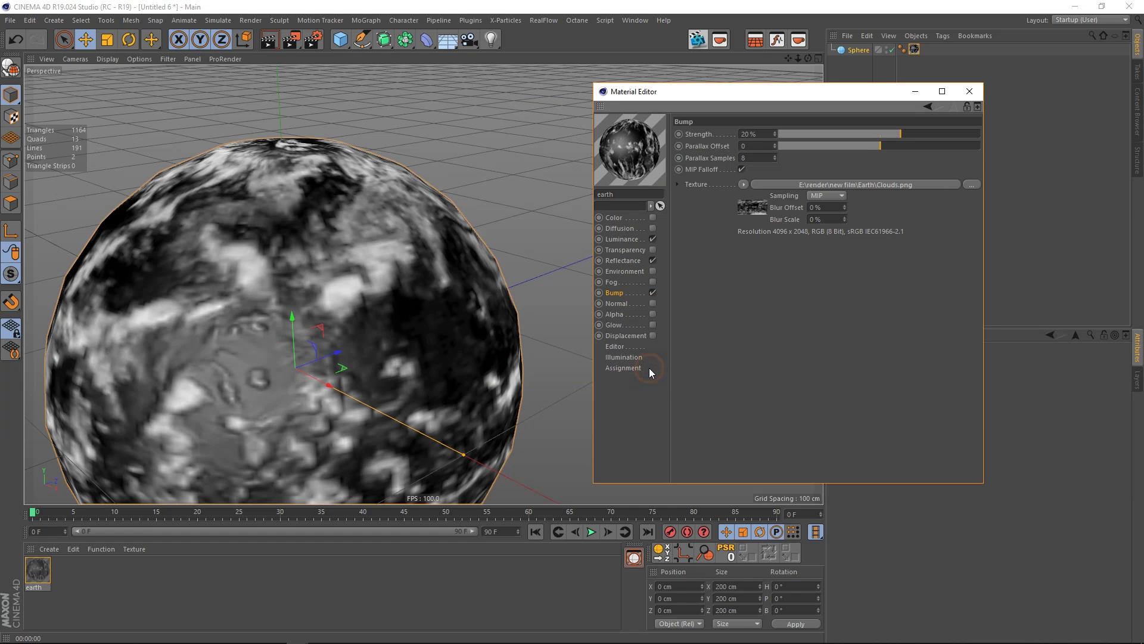
Step: Tune the bump to 10% strength, 20 parallax samples and offset 4, then re-enable Color
click(756, 157)
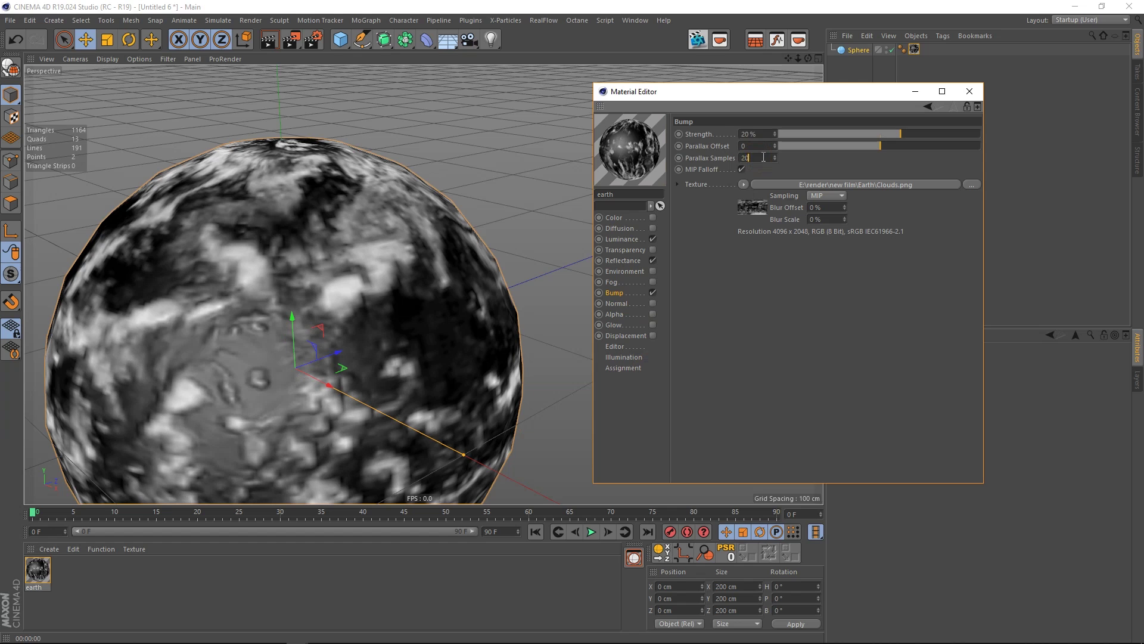
key(Return)
drag(893, 137, 890, 136)
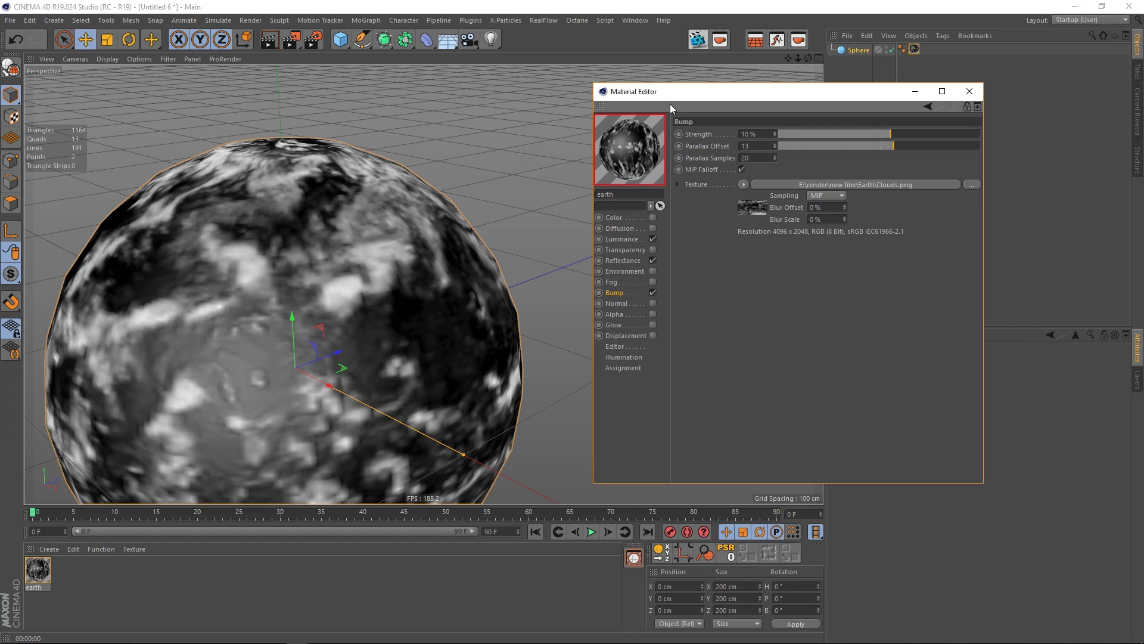
click(277, 40)
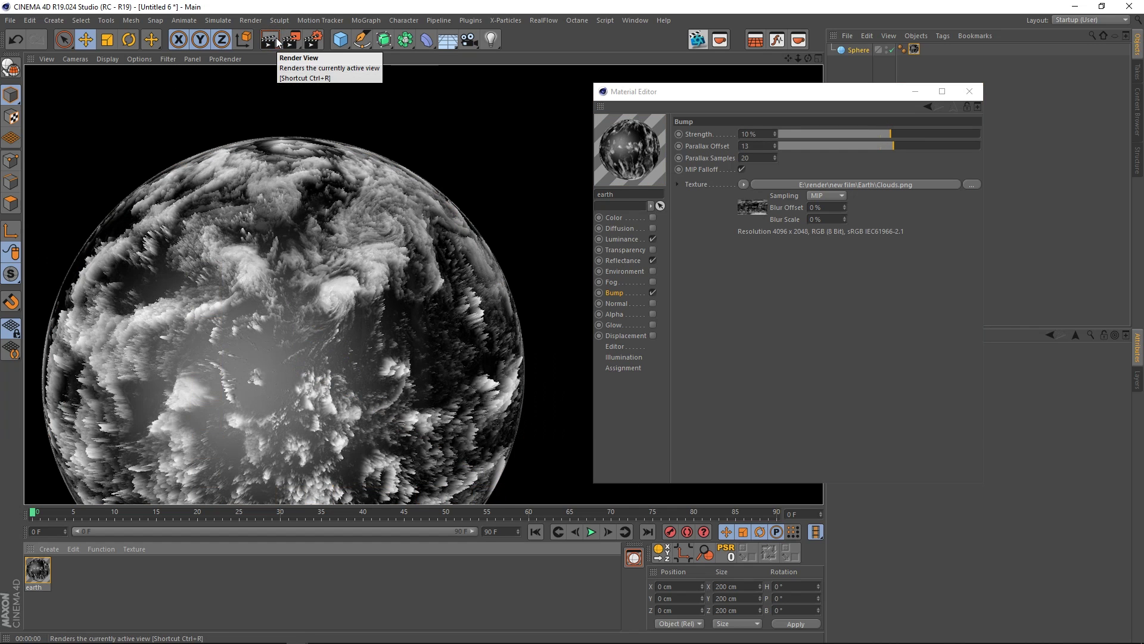
click(888, 144)
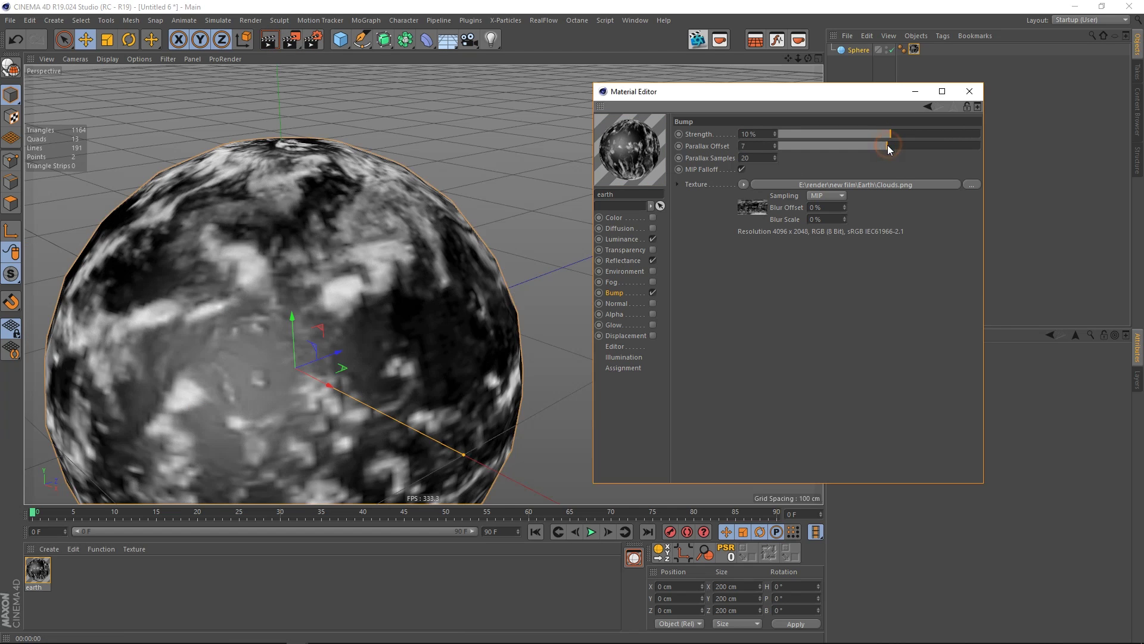
click(270, 42)
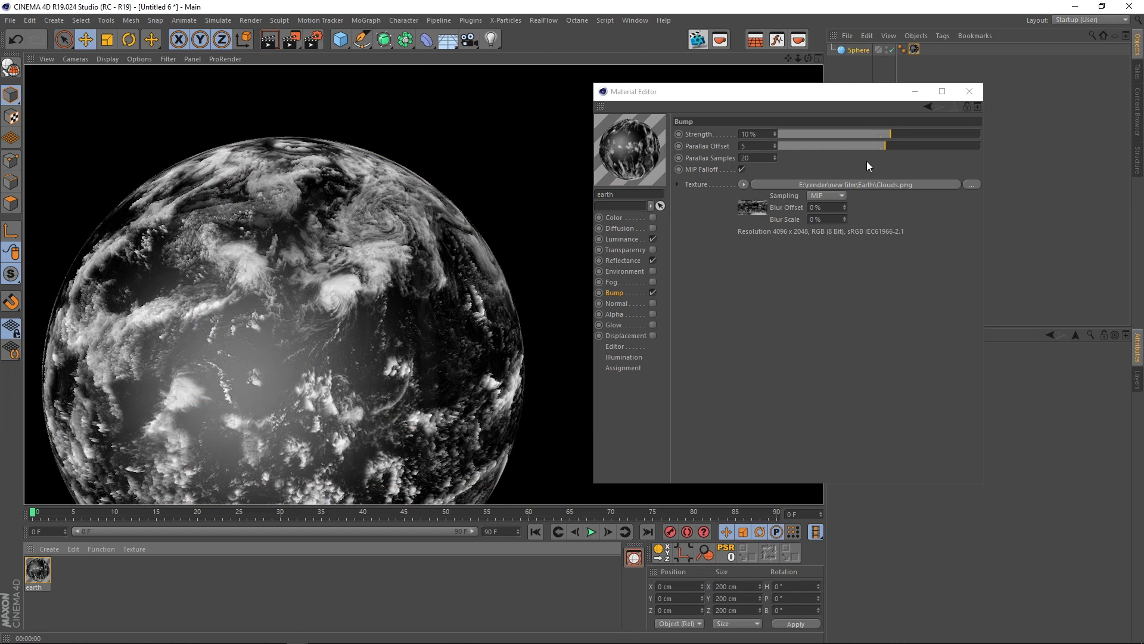
click(884, 148)
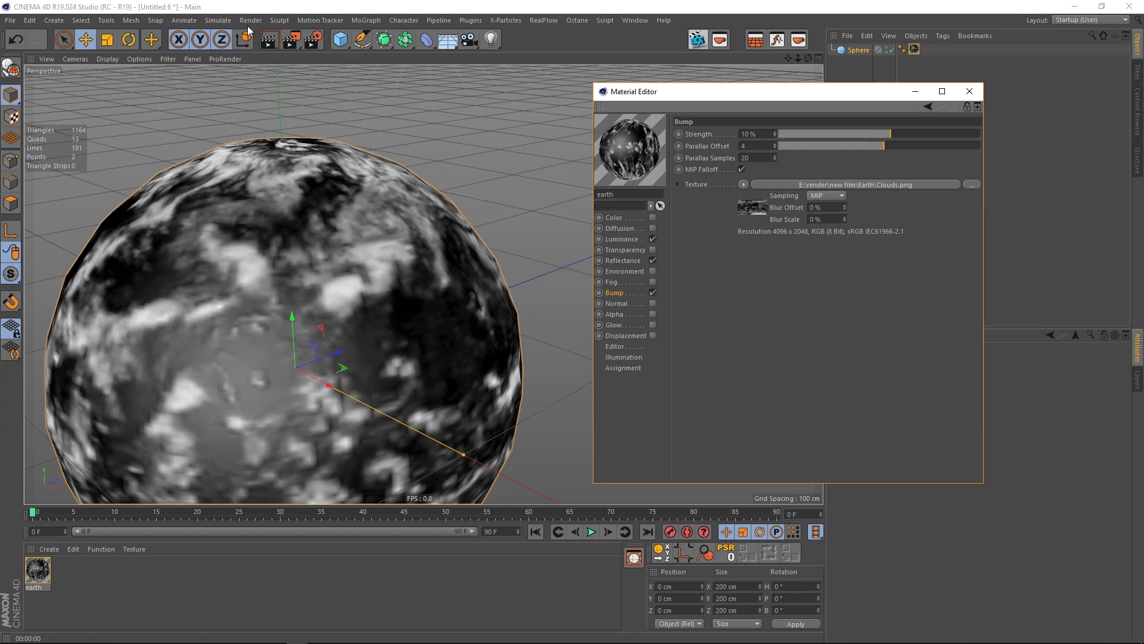
click(265, 37)
click(265, 37)
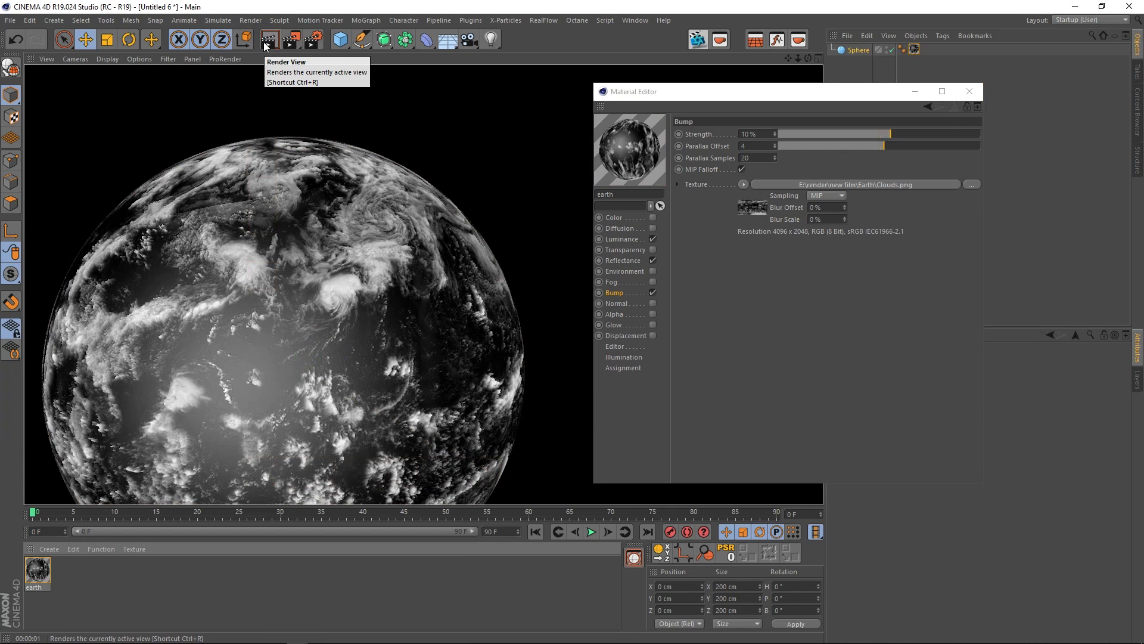
click(745, 311)
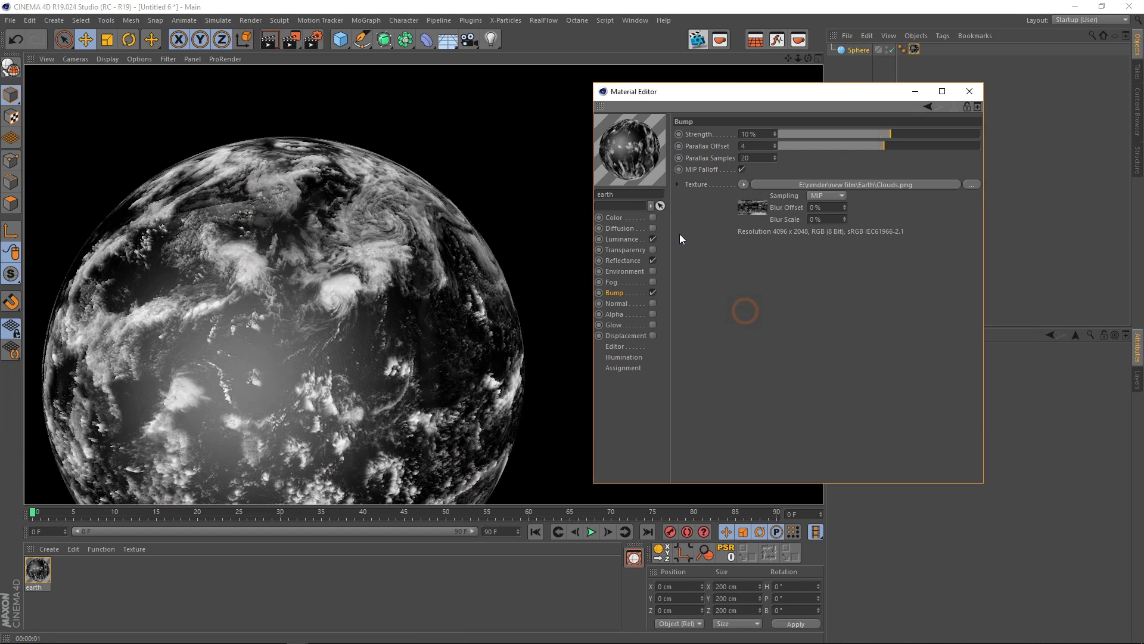
click(653, 218)
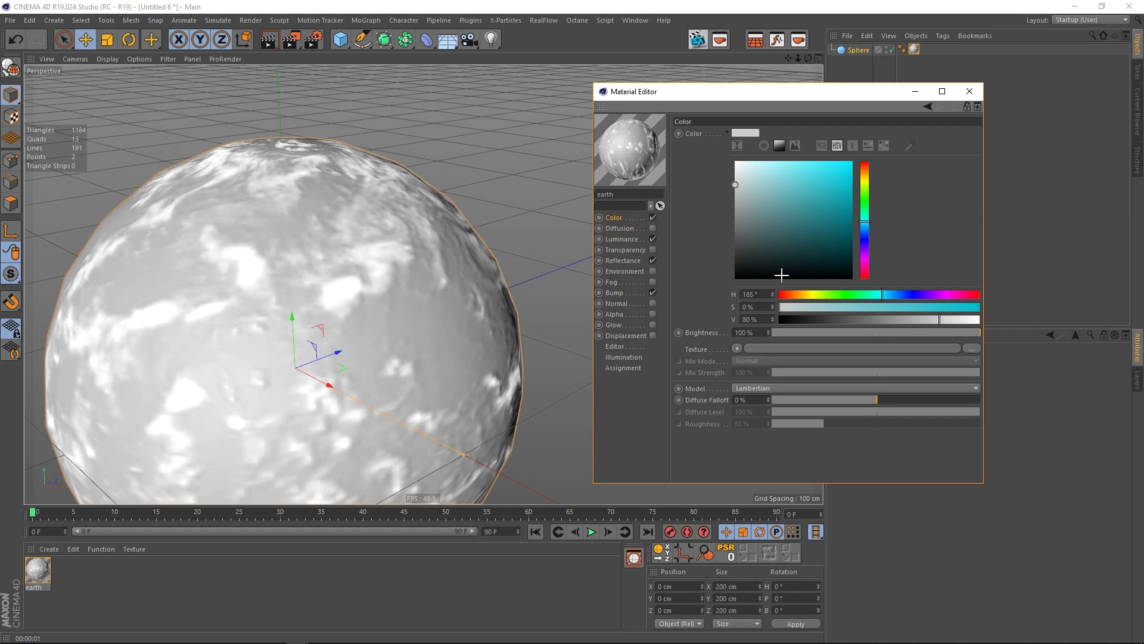
Step: Load Albedo.jpg as the Color texture, mixed at 43% over a dark teal (H 180°)
click(971, 348)
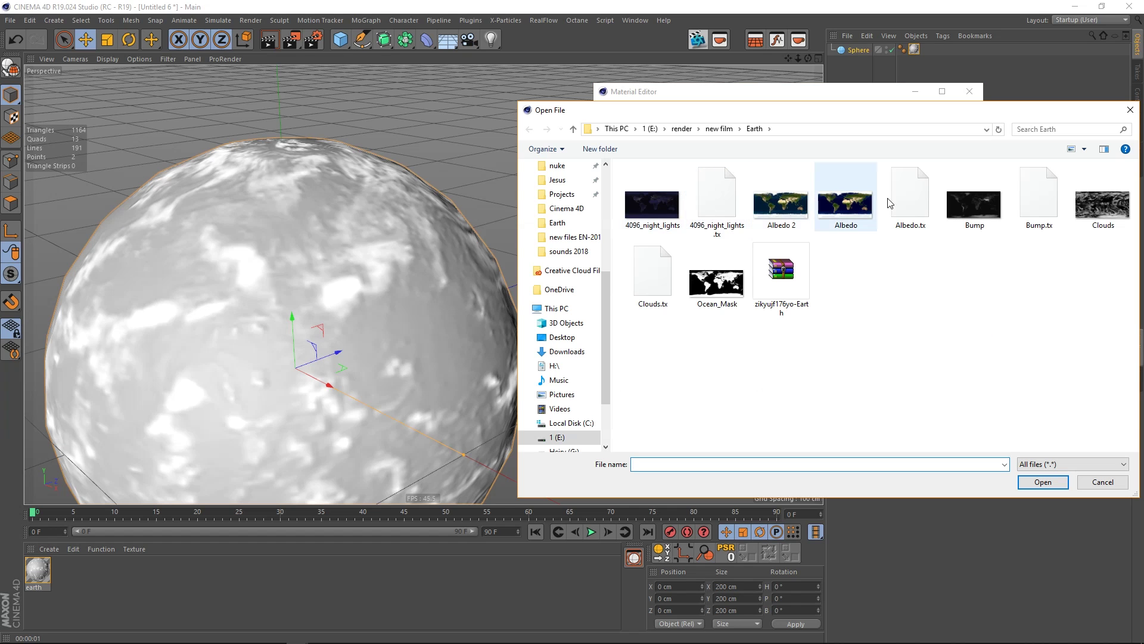
click(835, 207)
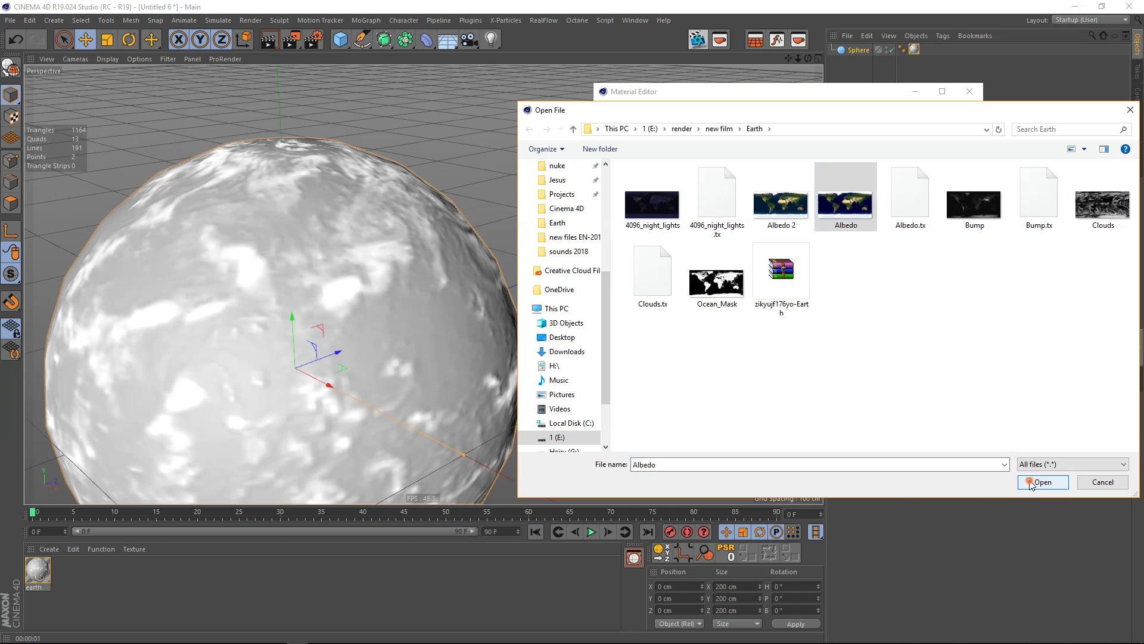
click(1030, 481)
click(639, 368)
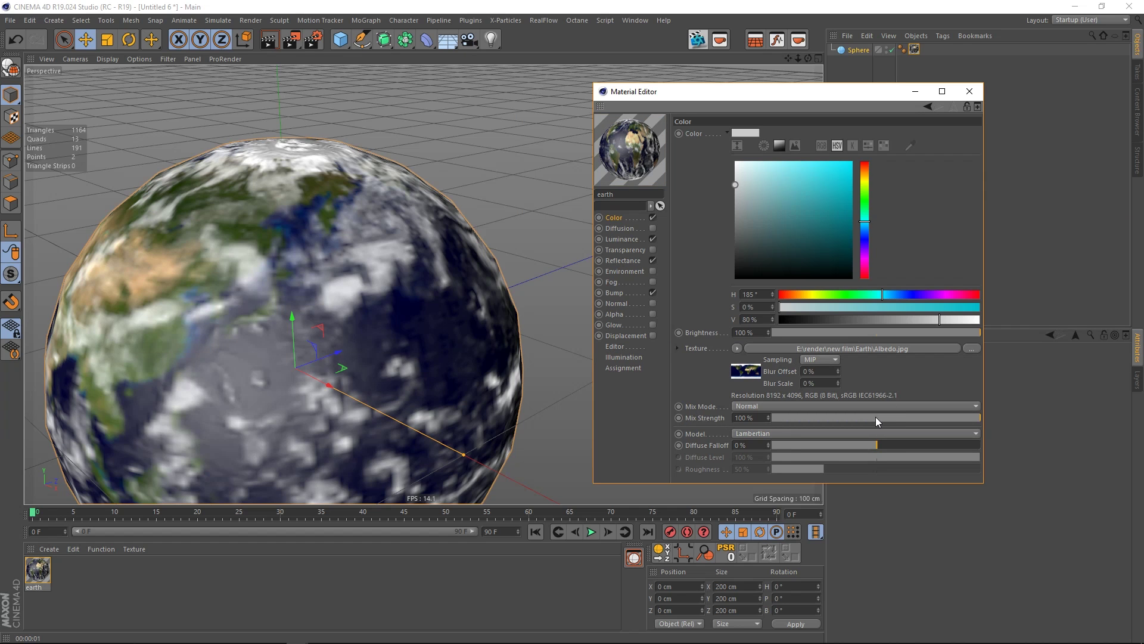
drag(875, 417, 852, 417)
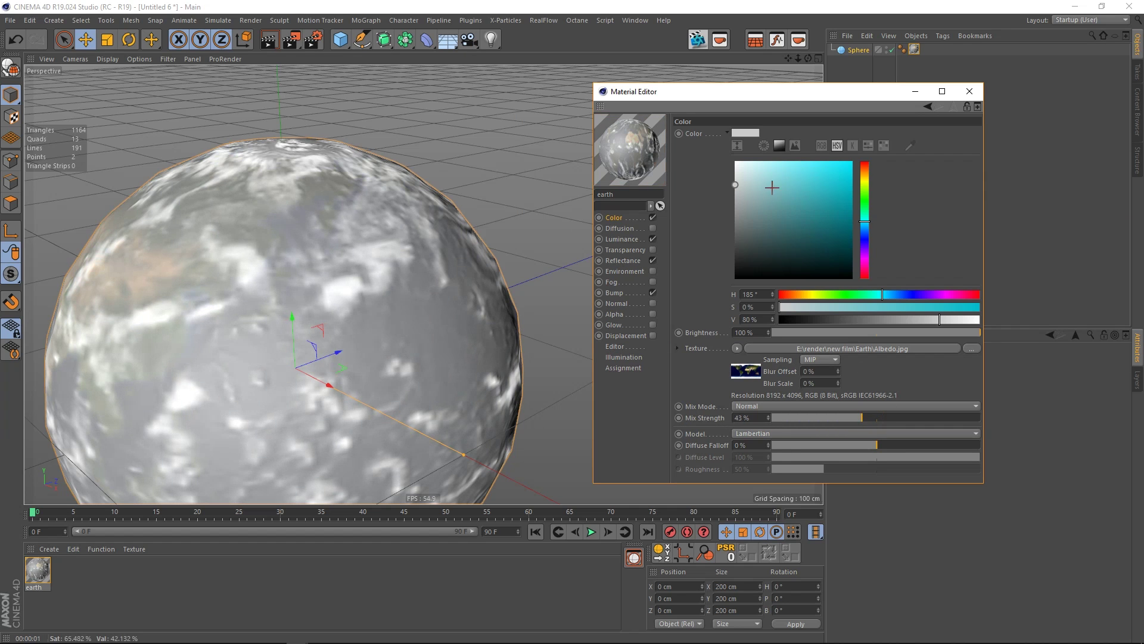
drag(755, 172, 790, 240)
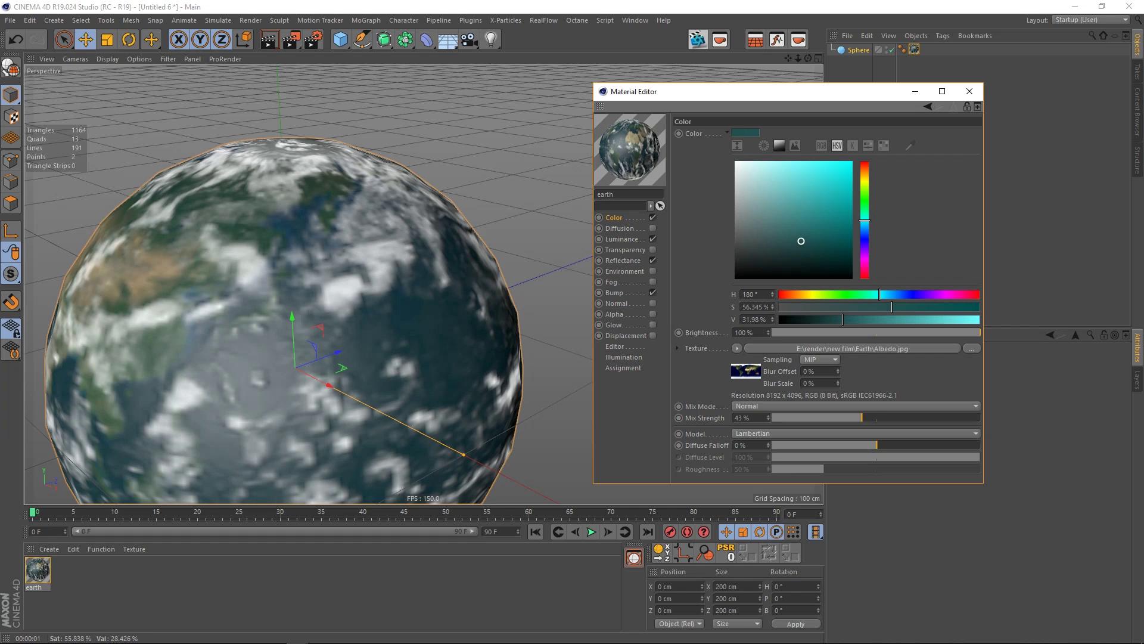
Step: Close the material settings, test-render the textured globe, and add a Light object
click(970, 91)
scroll(470, 305, up, 5)
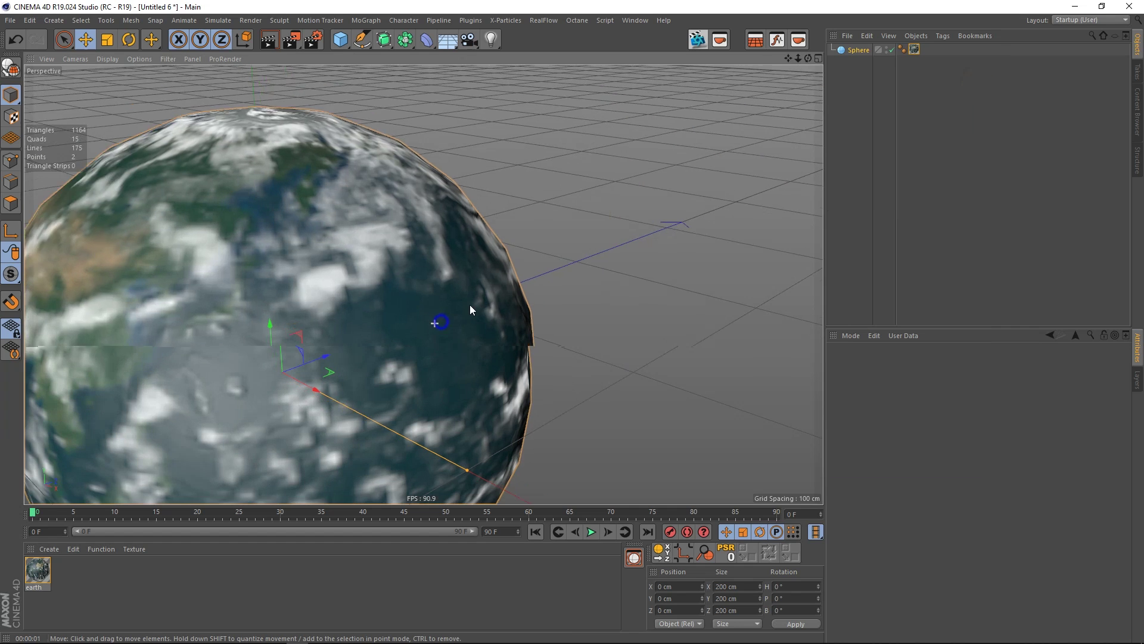
alt+drag(394, 266, 441, 265)
click(277, 37)
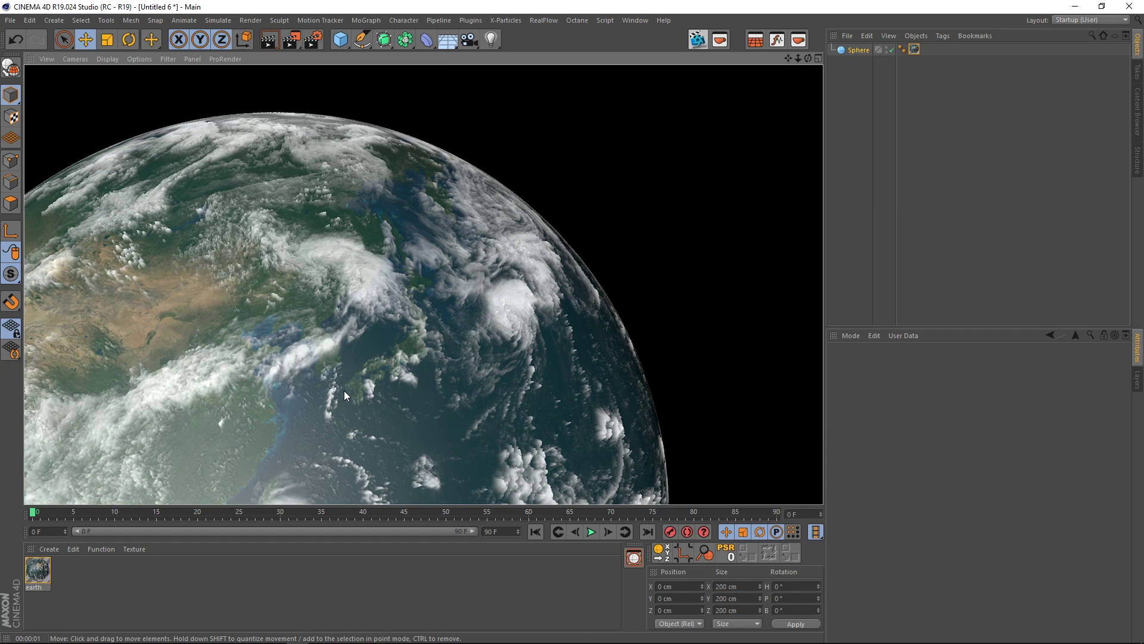
alt+drag(463, 269, 420, 225)
drag(492, 41, 514, 57)
Step: Move the light out to the side and above the sphere using the four-view layout
drag(355, 364, 525, 280)
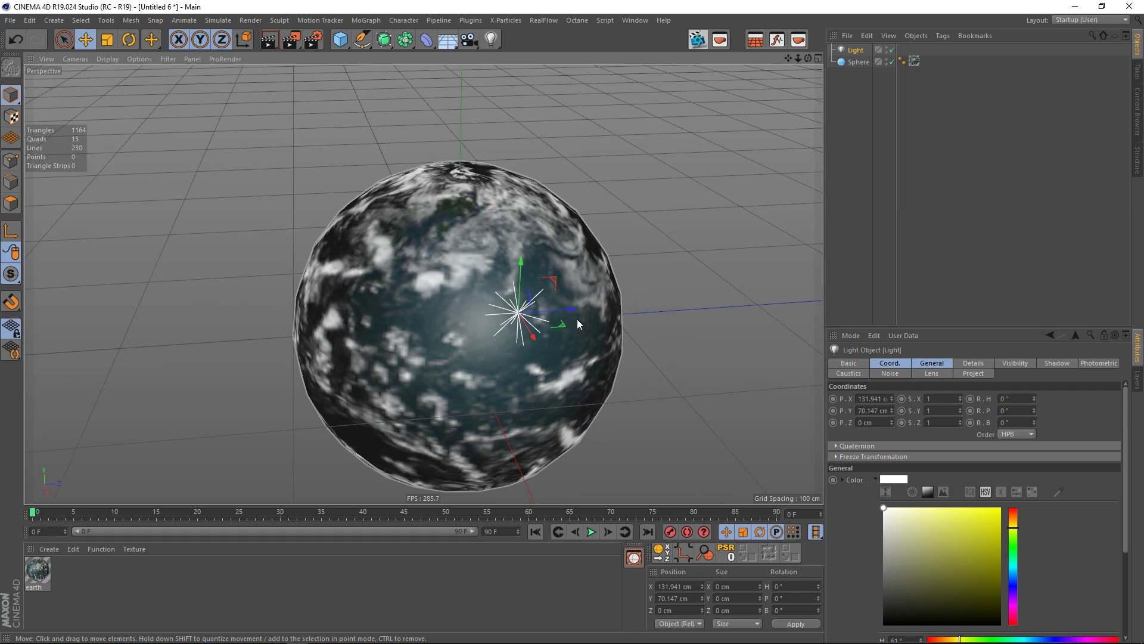
drag(577, 320, 767, 266)
alt+drag(657, 274, 395, 149)
middle_click(302, 176)
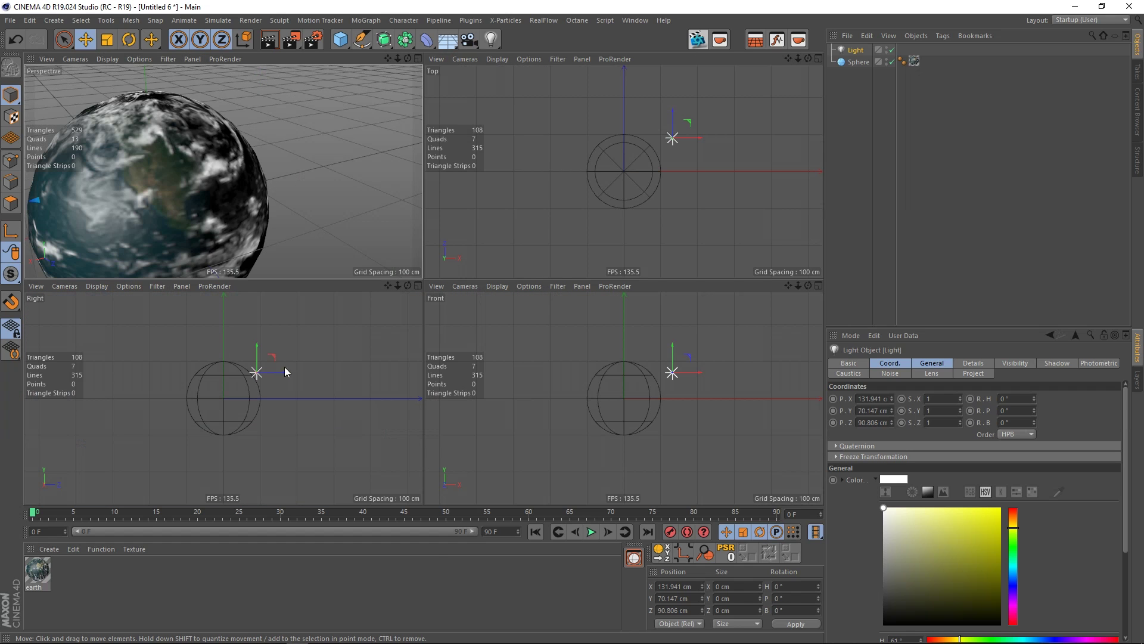
mouse_move(272, 356)
mouse_down()
mouse_move(410, 300)
mouse_move(421, 310)
mouse_move(395, 317)
mouse_up()
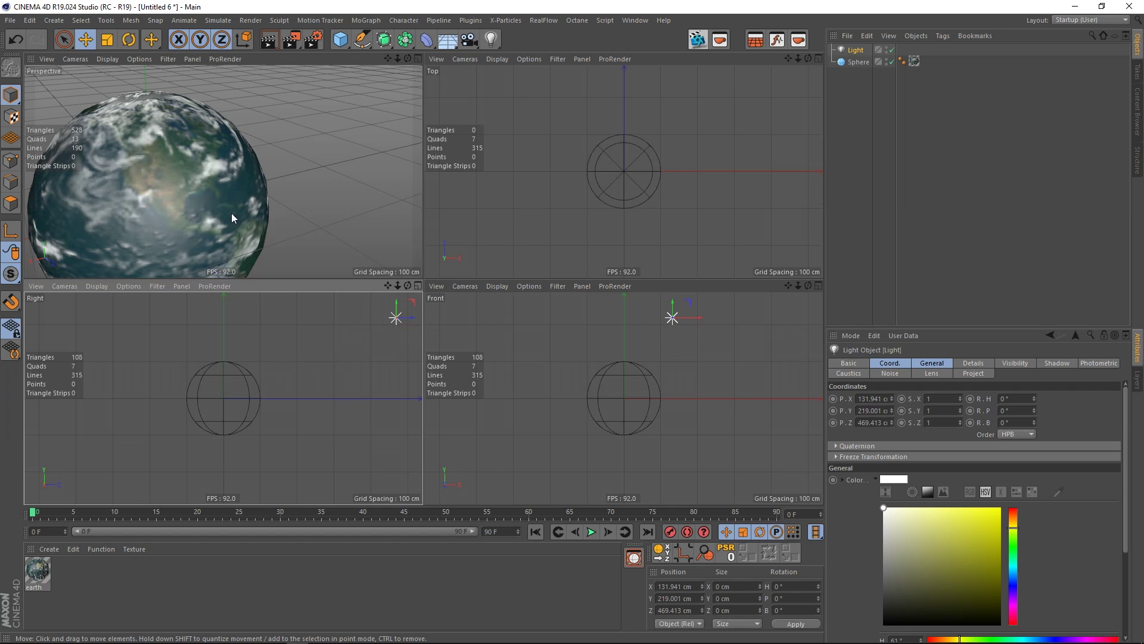
alt+drag(198, 204, 300, 211)
middle_click(300, 211)
Step: Fine-tune the light to X -204.984, Y 188.466, Z 186.202 cm and test-render
scroll(388, 262, down, 4)
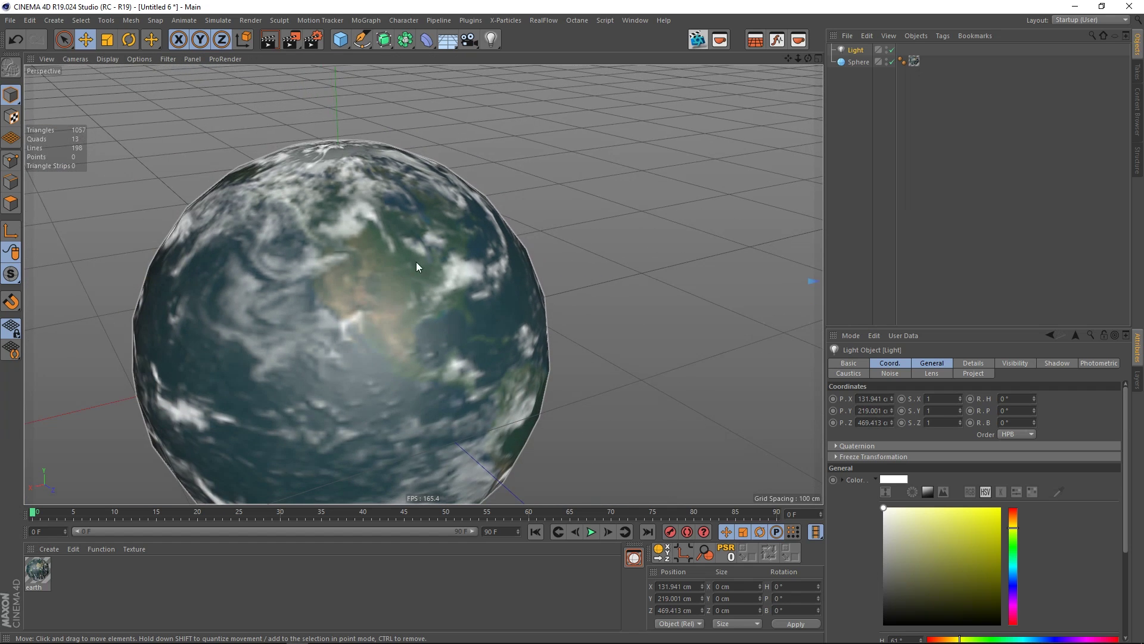
scroll(417, 267, down, 5)
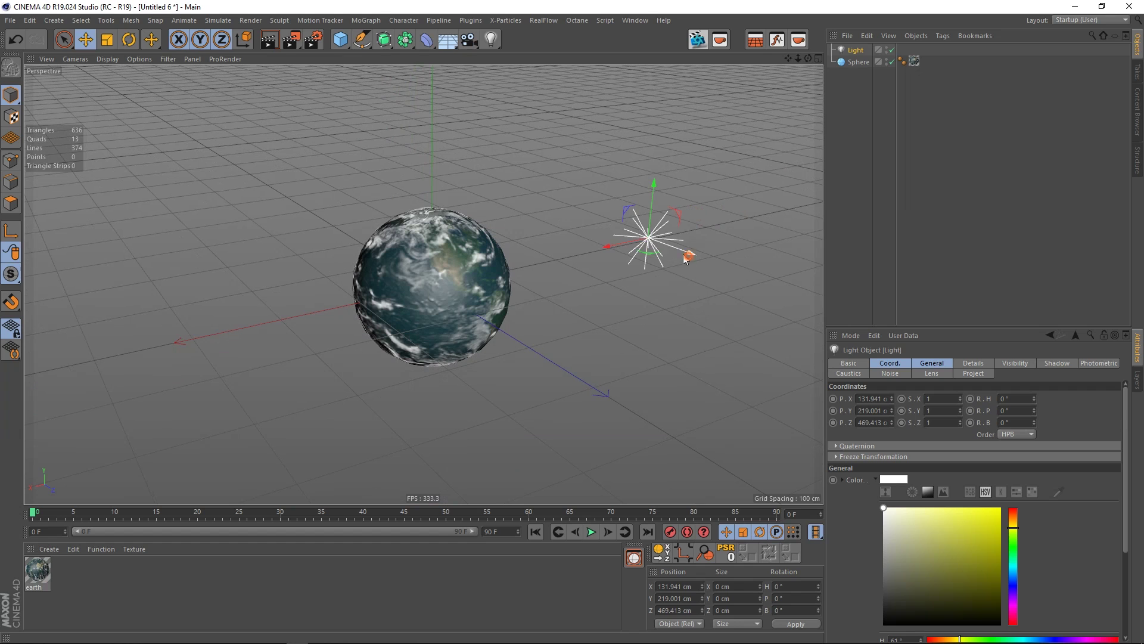
drag(685, 258, 574, 170)
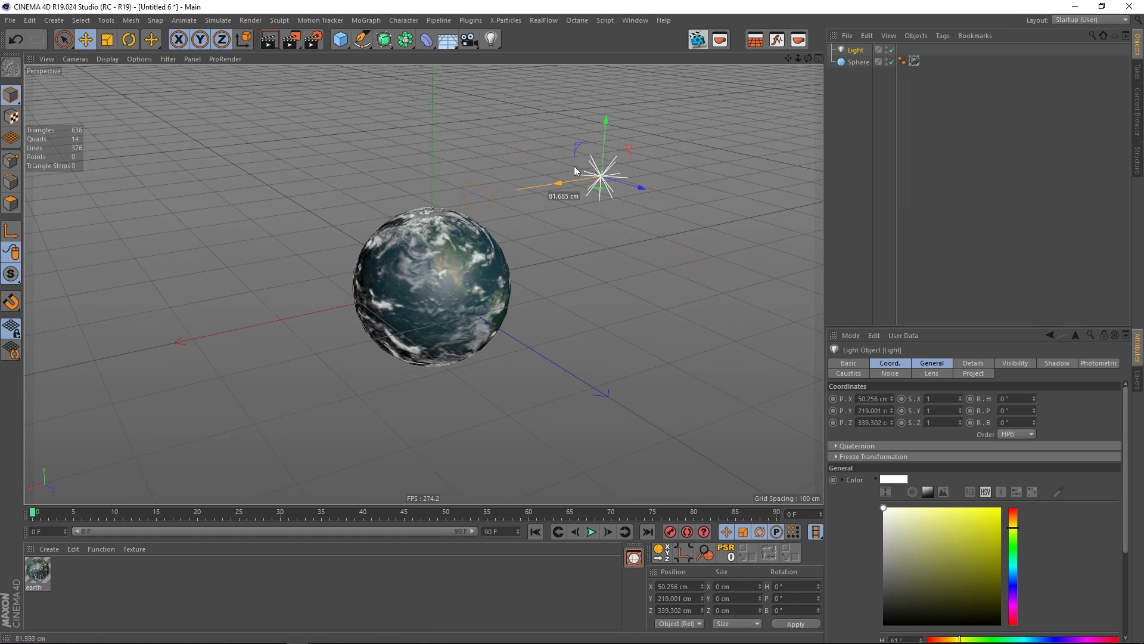
drag(607, 119, 685, 158)
scroll(510, 254, up, 5)
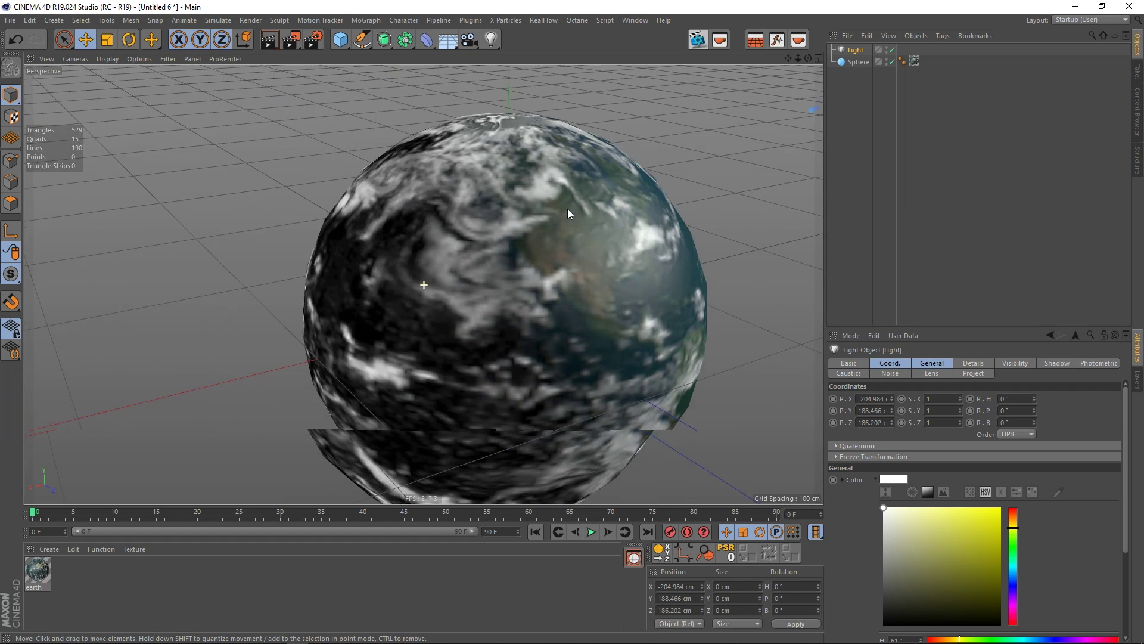
mouse_move(568, 213)
alt+mouse_down()
mouse_move(531, 217)
mouse_move(624, 227)
mouse_move(498, 231)
mouse_move(470, 161)
alt+mouse_up()
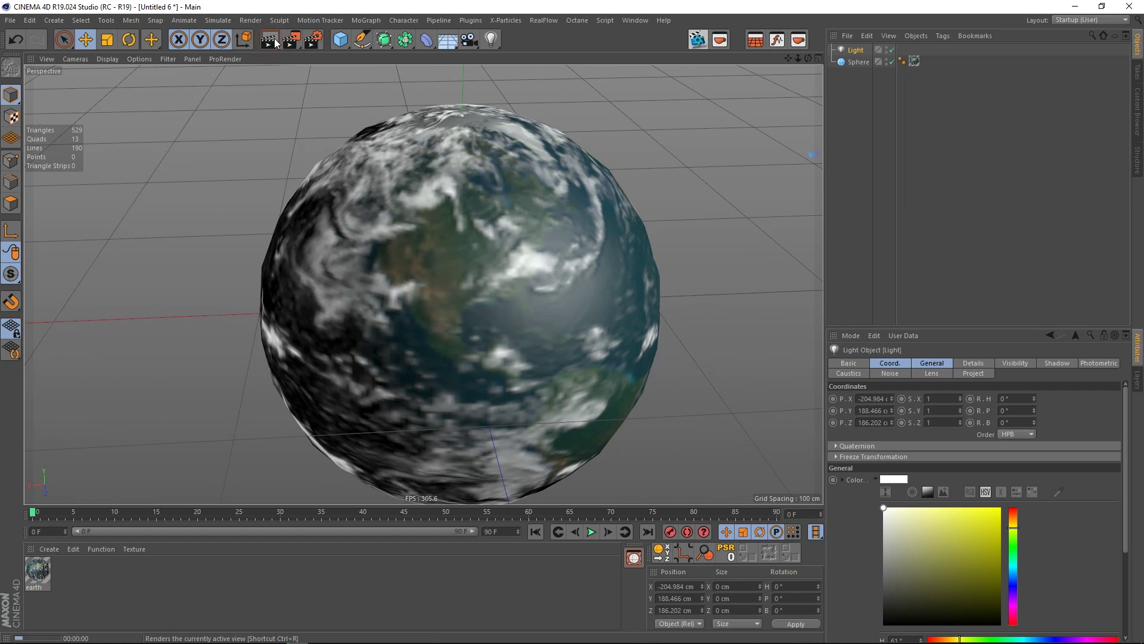
click(293, 43)
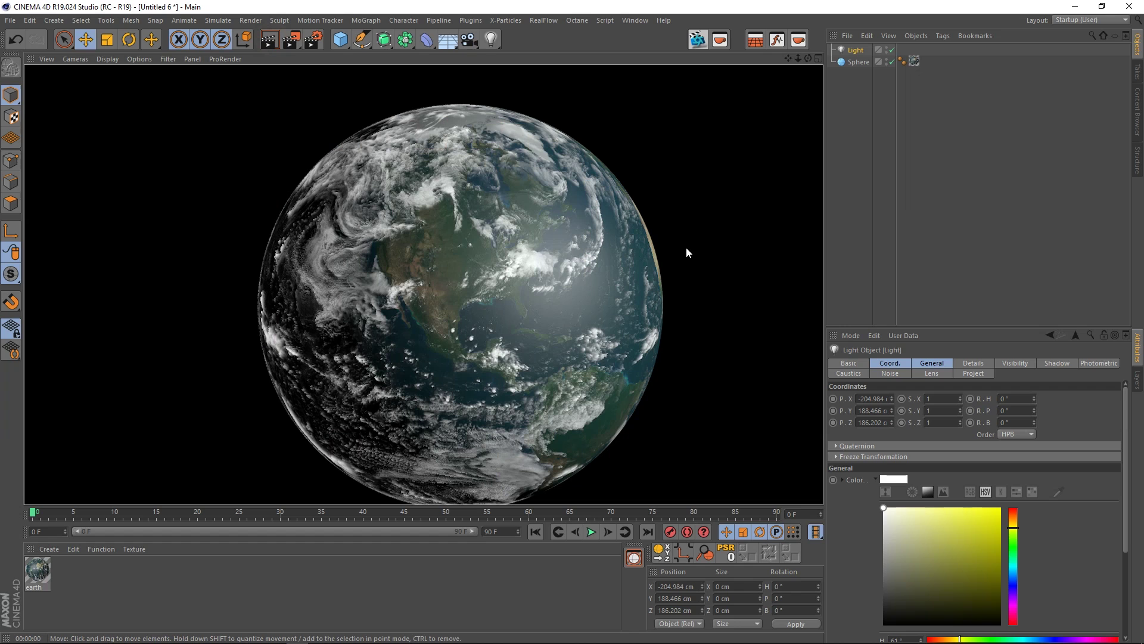
click(640, 234)
scroll(613, 192, up, 5)
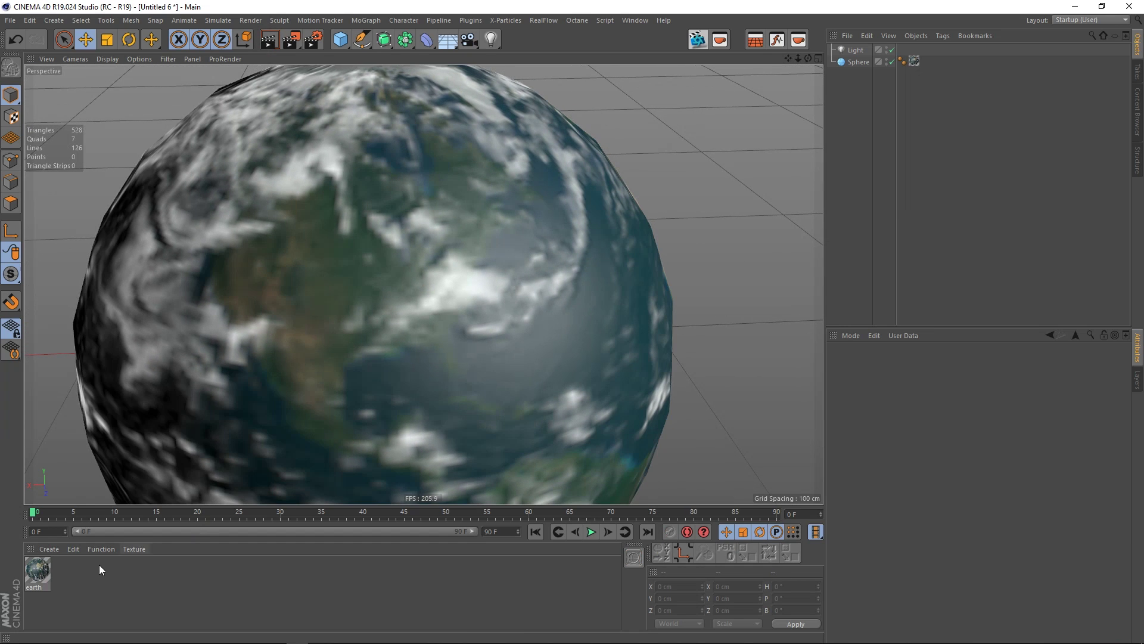
Step: Create a new material named atmosp with Color off and Luminance on
double_click(64, 574)
double_click(37, 570)
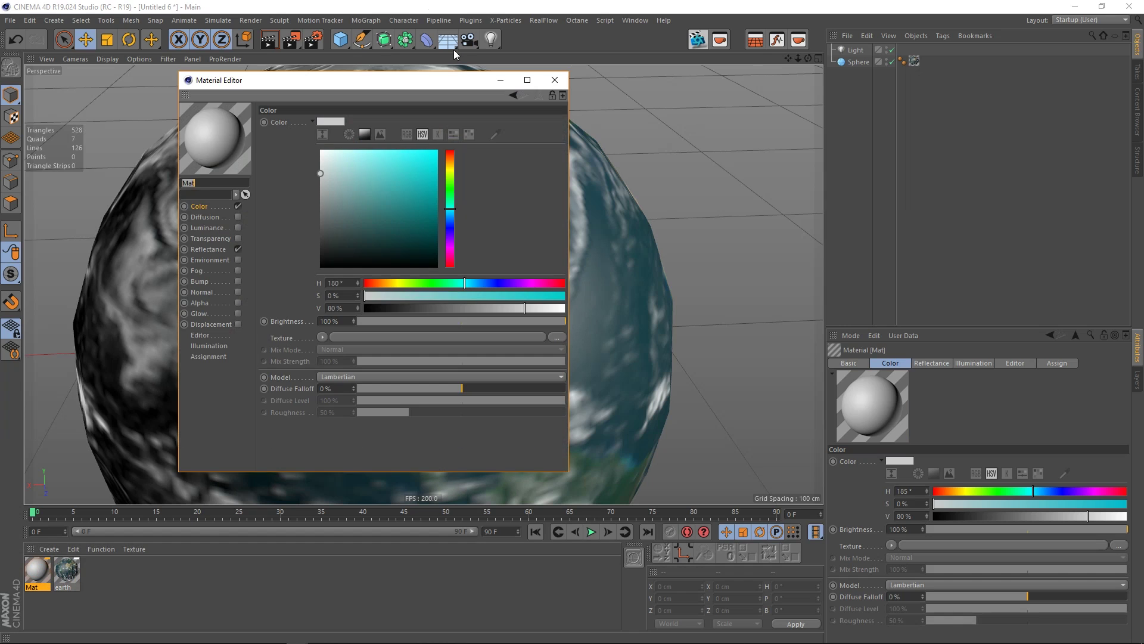
drag(230, 84, 742, 102)
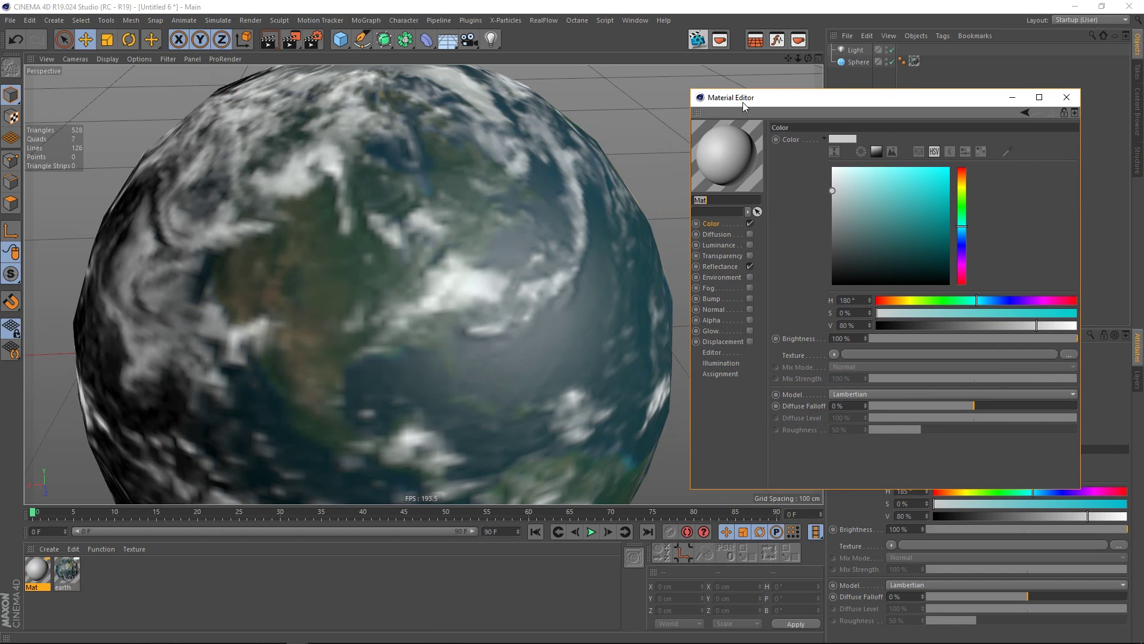
text(atmosp)
click(749, 223)
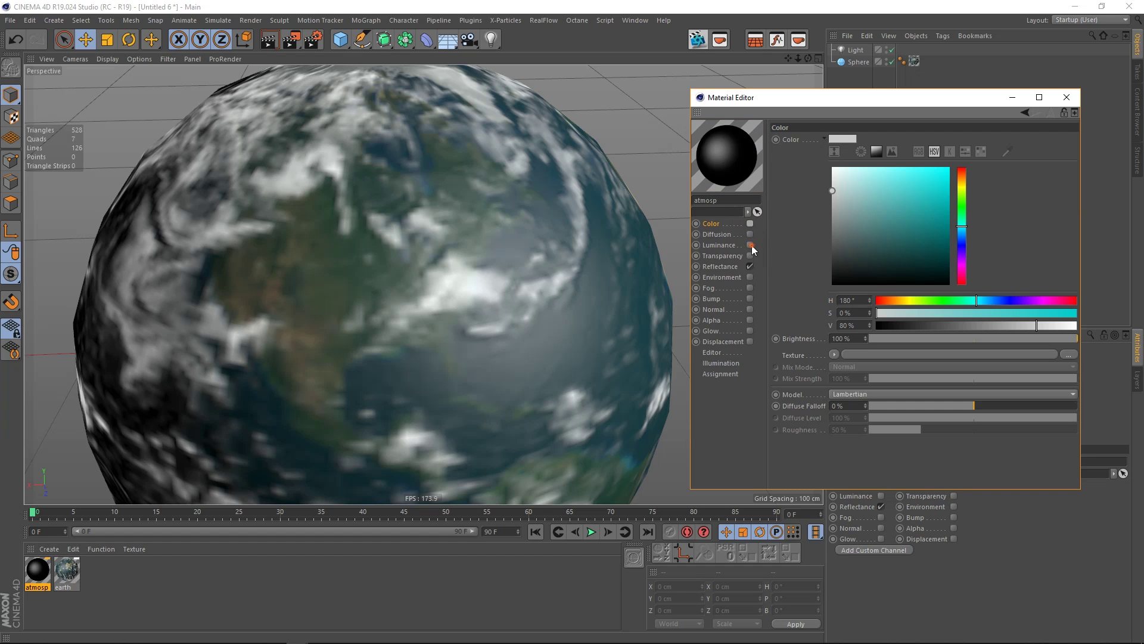
click(752, 245)
click(751, 245)
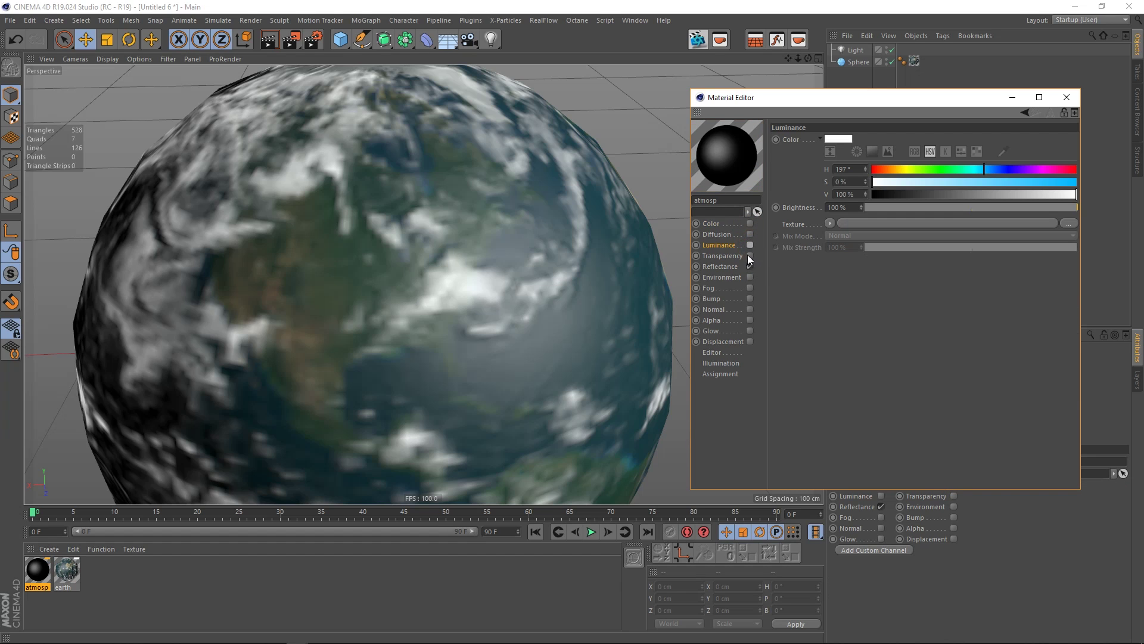
click(751, 245)
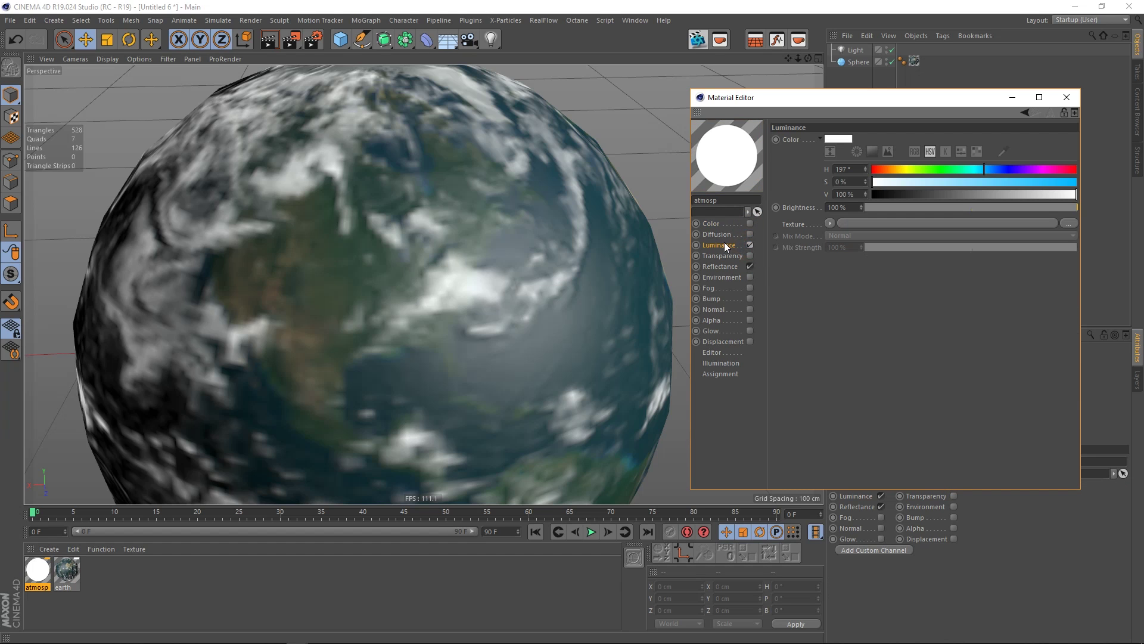
Step: Set the atmosp Luminance colour to light cyan: H 193°, S 42%, V 100%
click(989, 170)
click(972, 181)
click(982, 169)
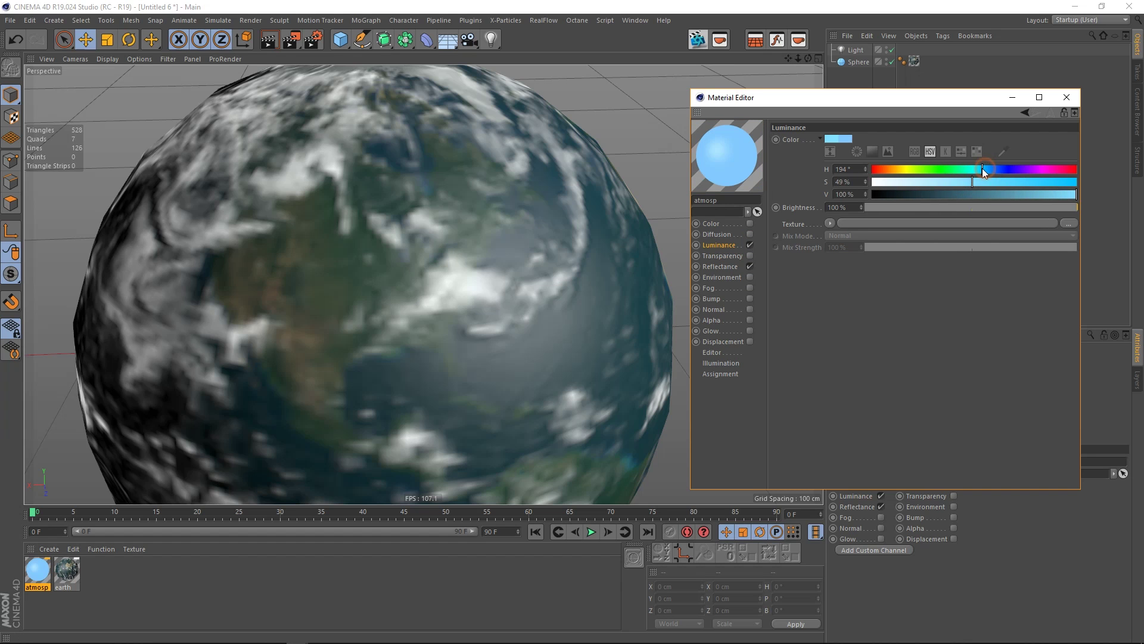
click(959, 181)
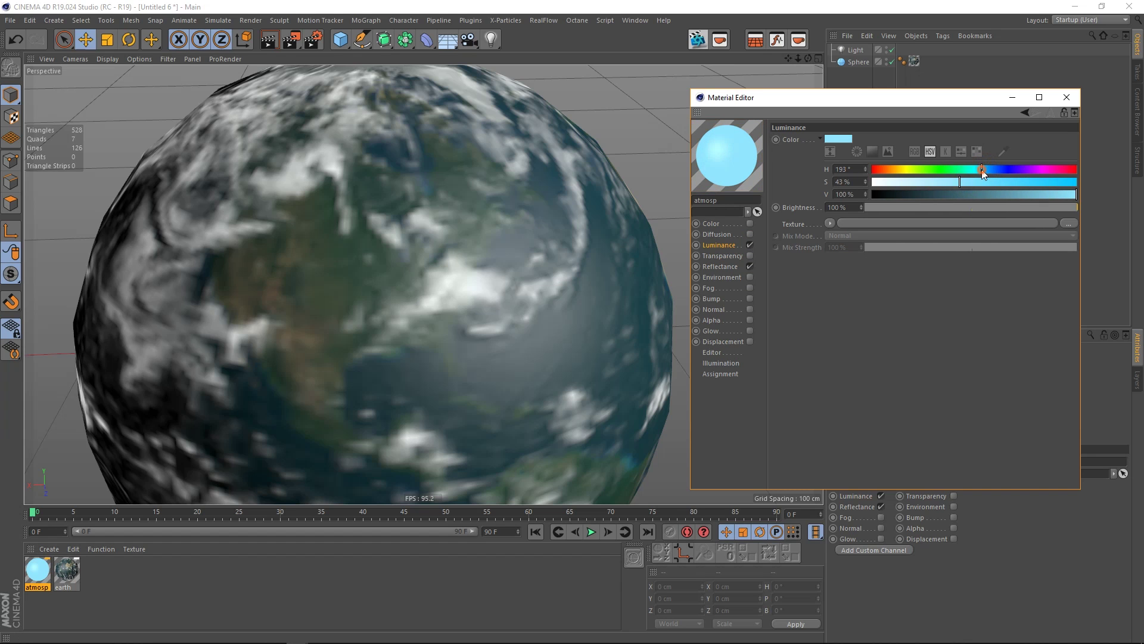
click(979, 169)
click(958, 181)
click(981, 168)
click(981, 169)
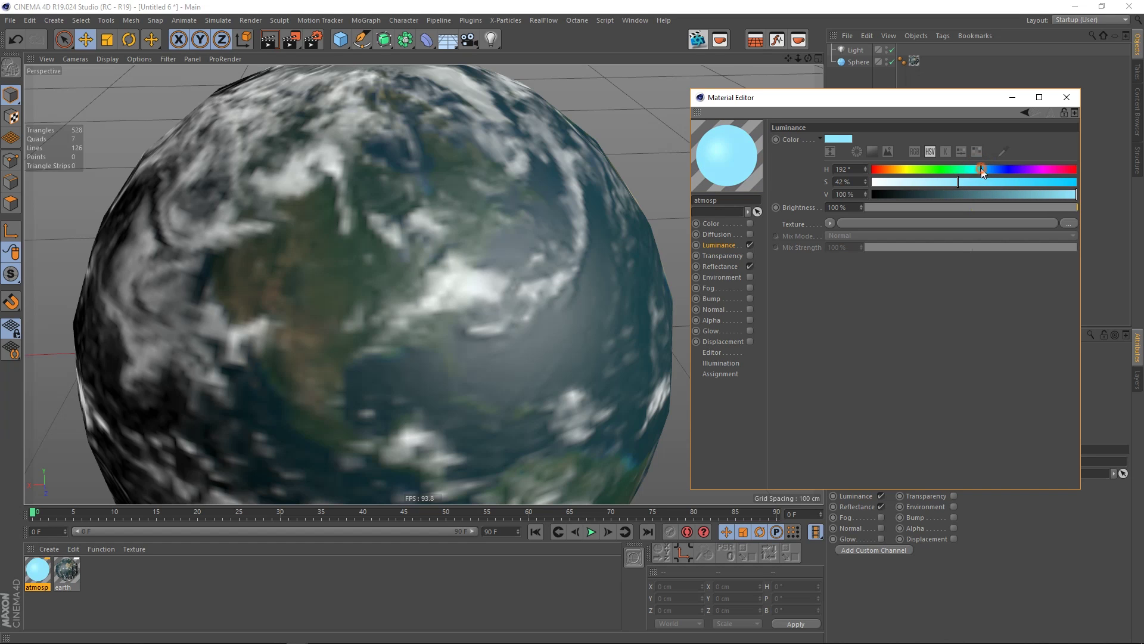
Step: Enable the Alpha channel with a Fresnel shader as its texture
click(750, 320)
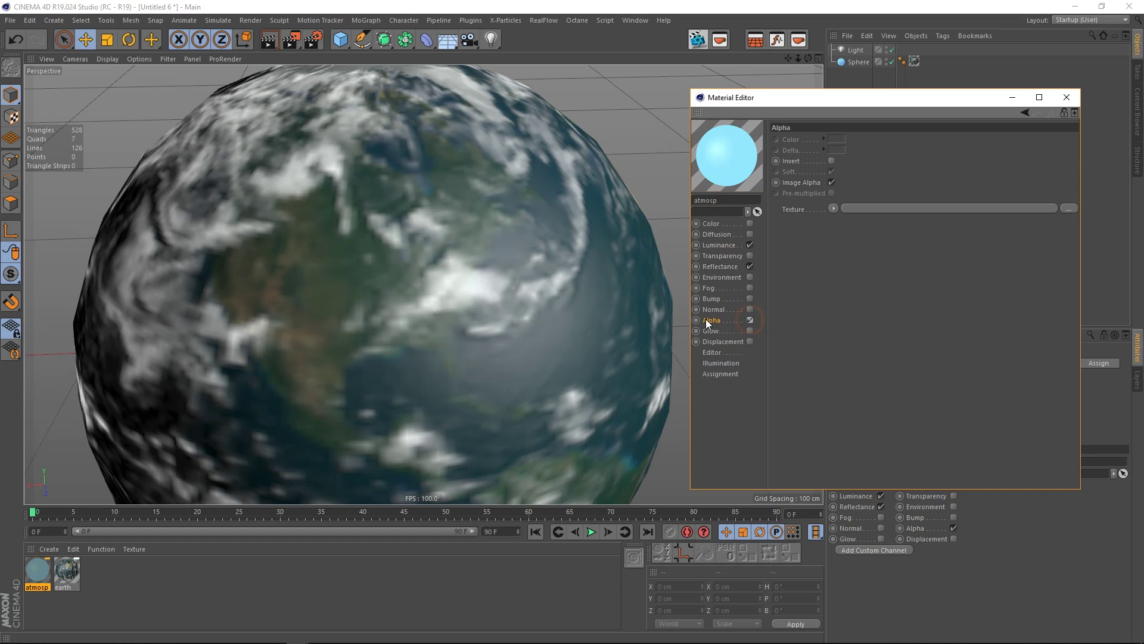
click(834, 207)
click(843, 328)
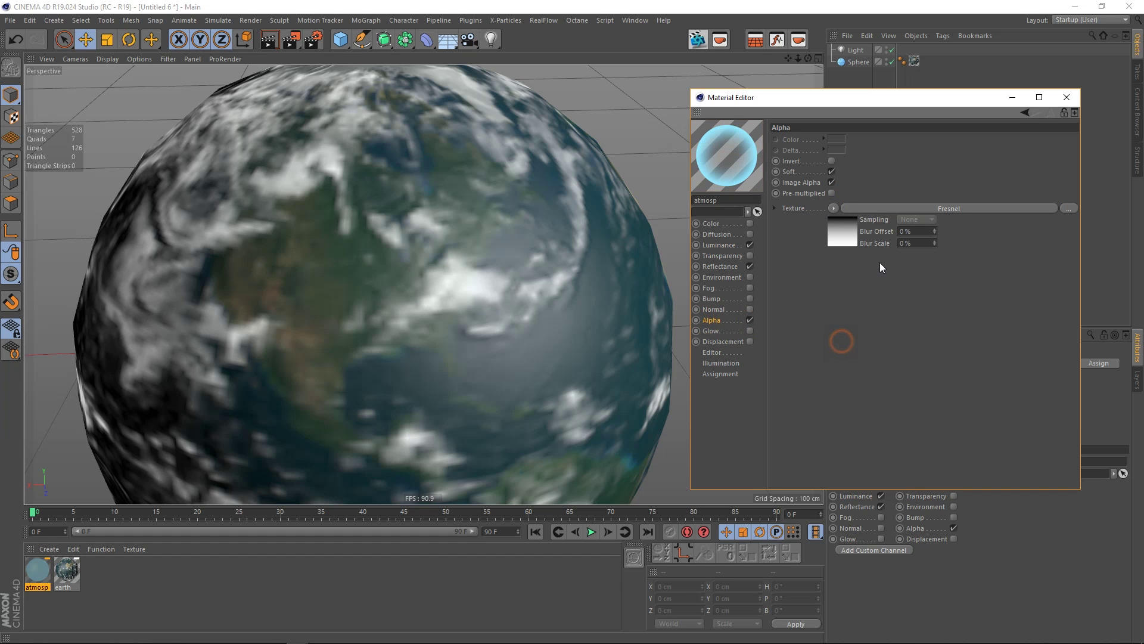
click(839, 229)
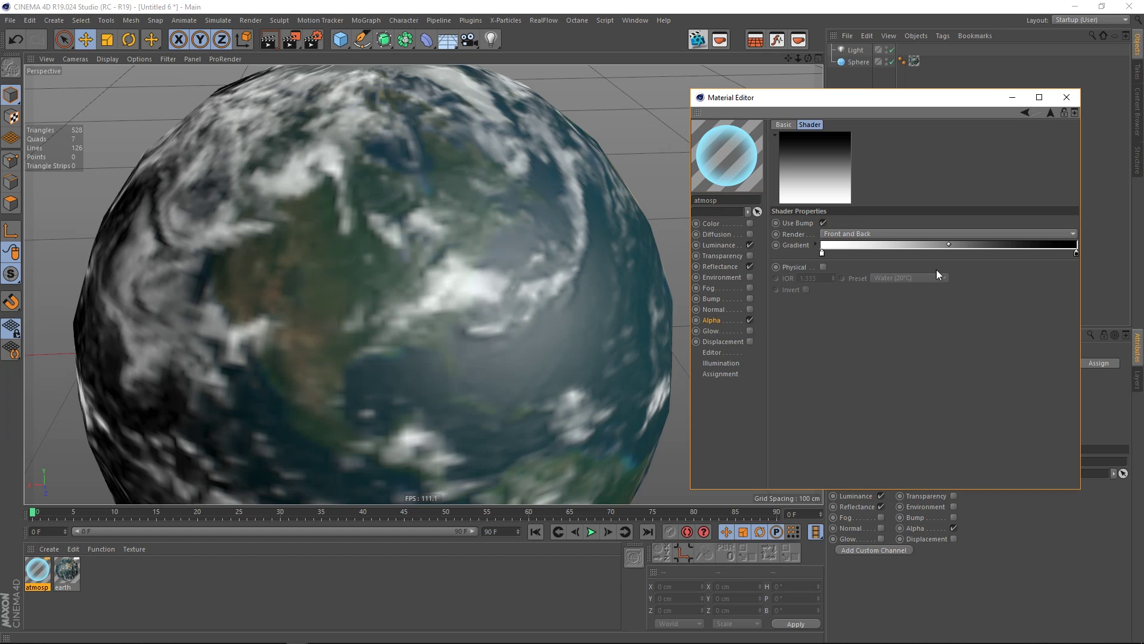
Step: Rework the Fresnel gradient knots, adding a black knot near the left end
click(848, 253)
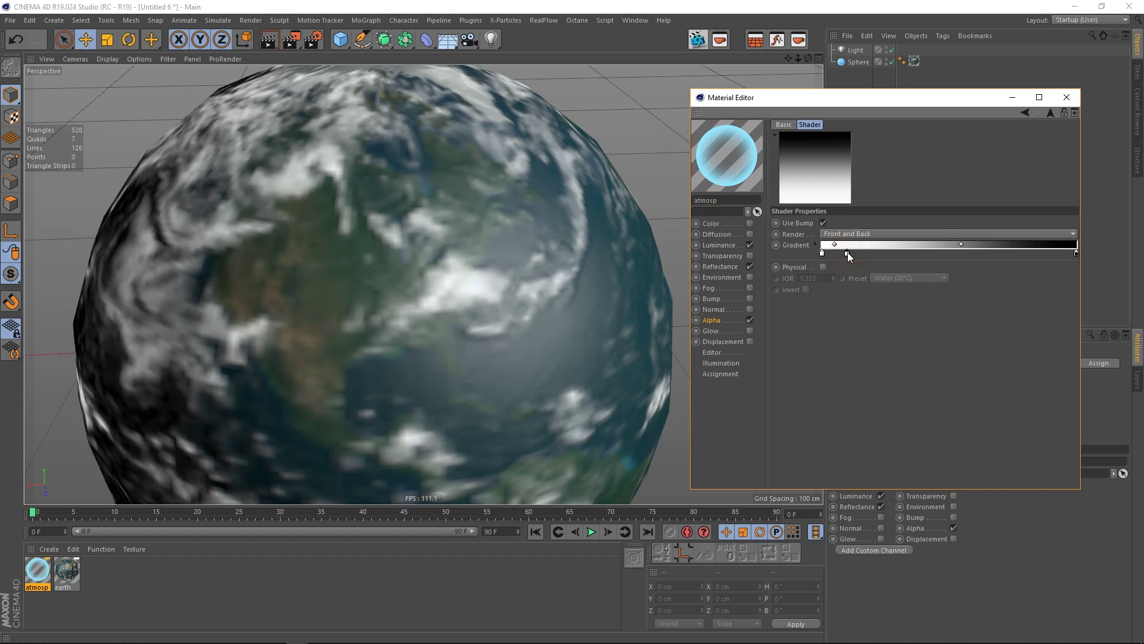
double_click(847, 253)
click(856, 296)
double_click(822, 252)
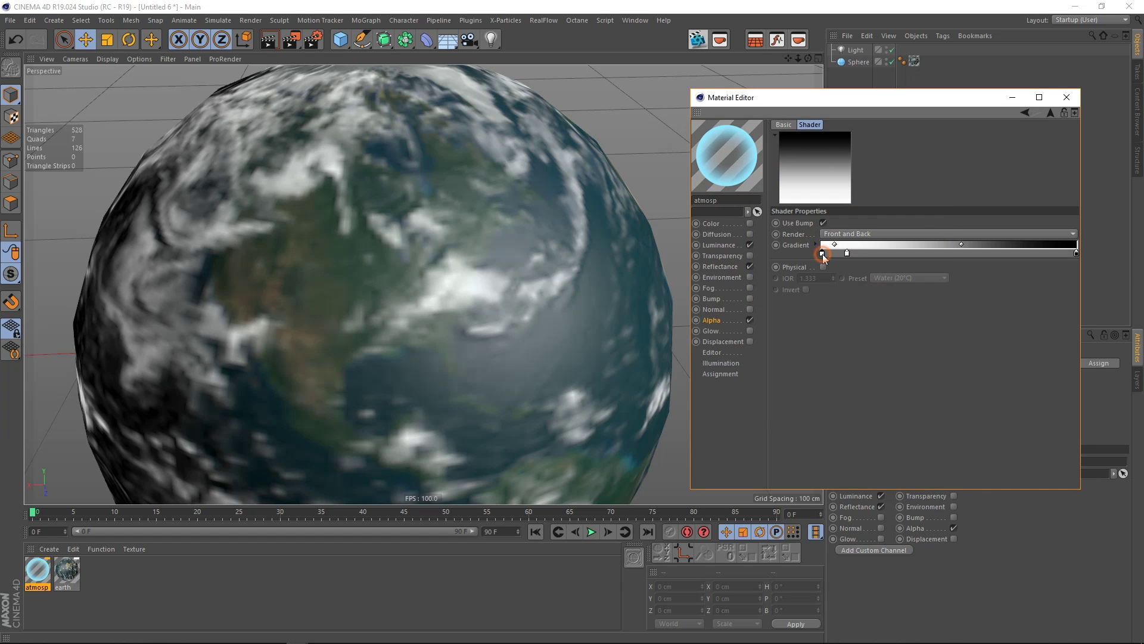
click(791, 277)
click(804, 297)
drag(848, 253, 842, 253)
click(1033, 252)
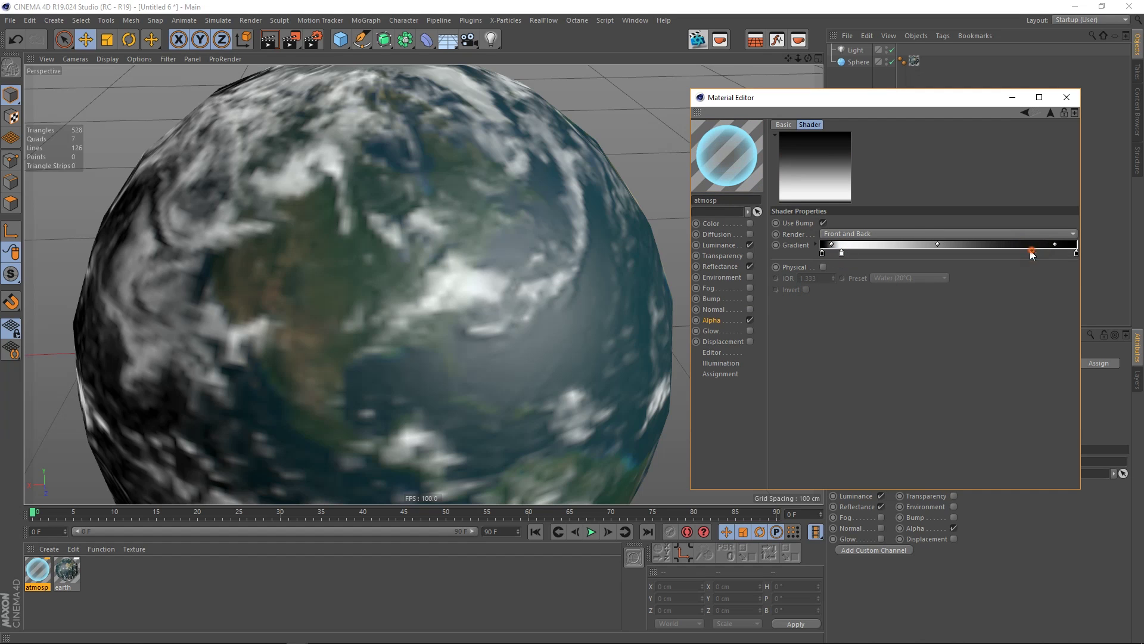
click(987, 252)
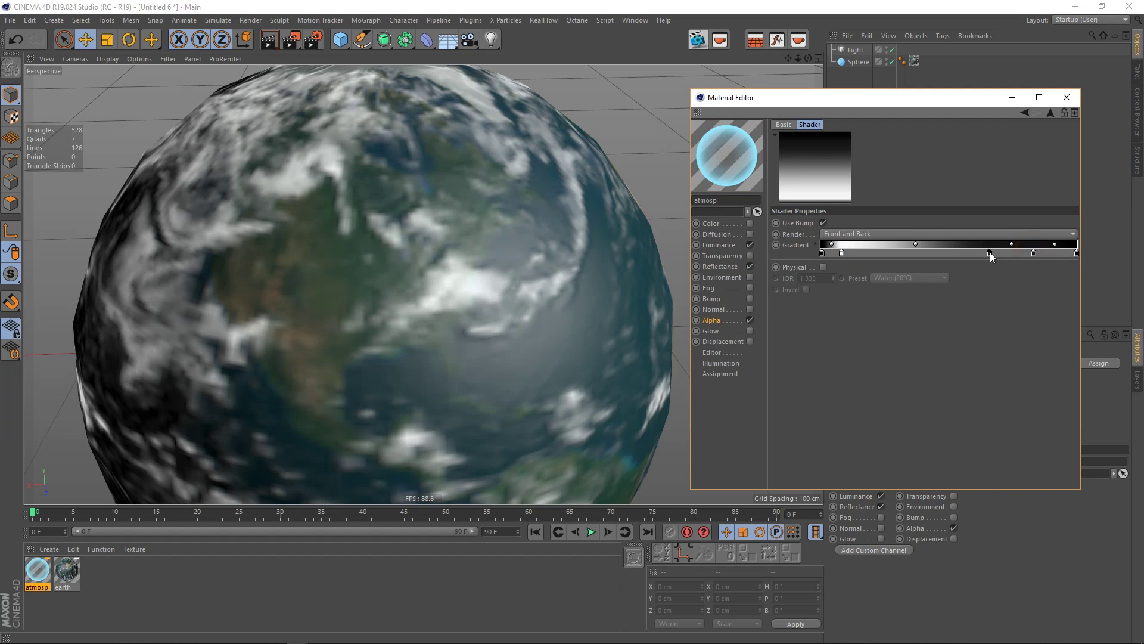
drag(1033, 253, 1007, 252)
Step: Make the Fresnel physical with IOR 1.5 and test-render the atmosphere
click(823, 268)
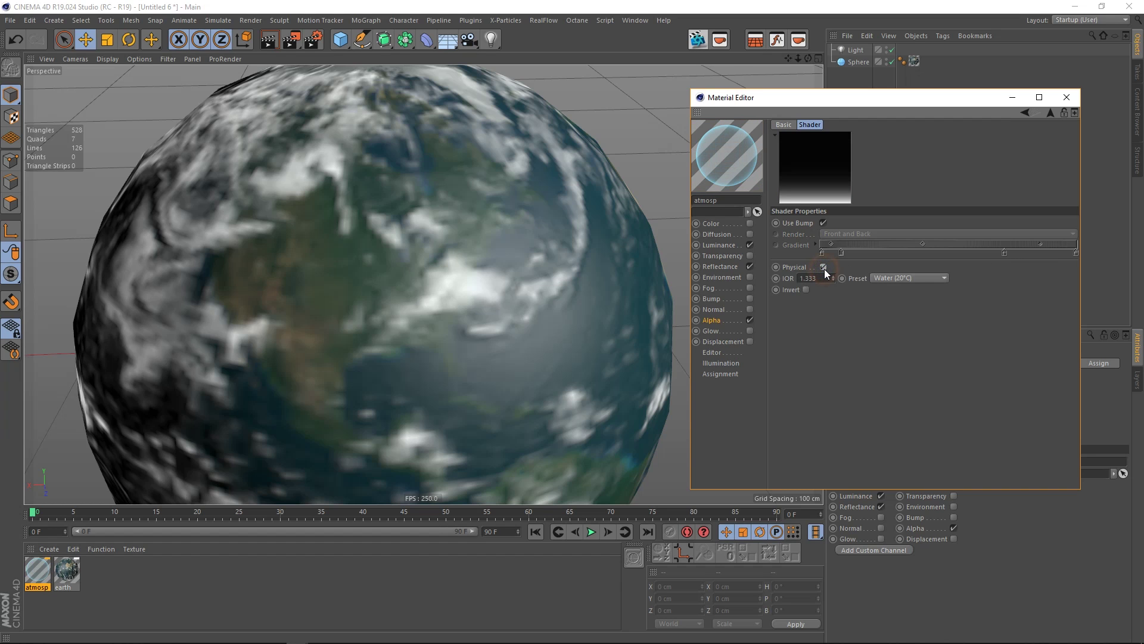
drag(822, 278, 781, 273)
text(1.5)
key(Return)
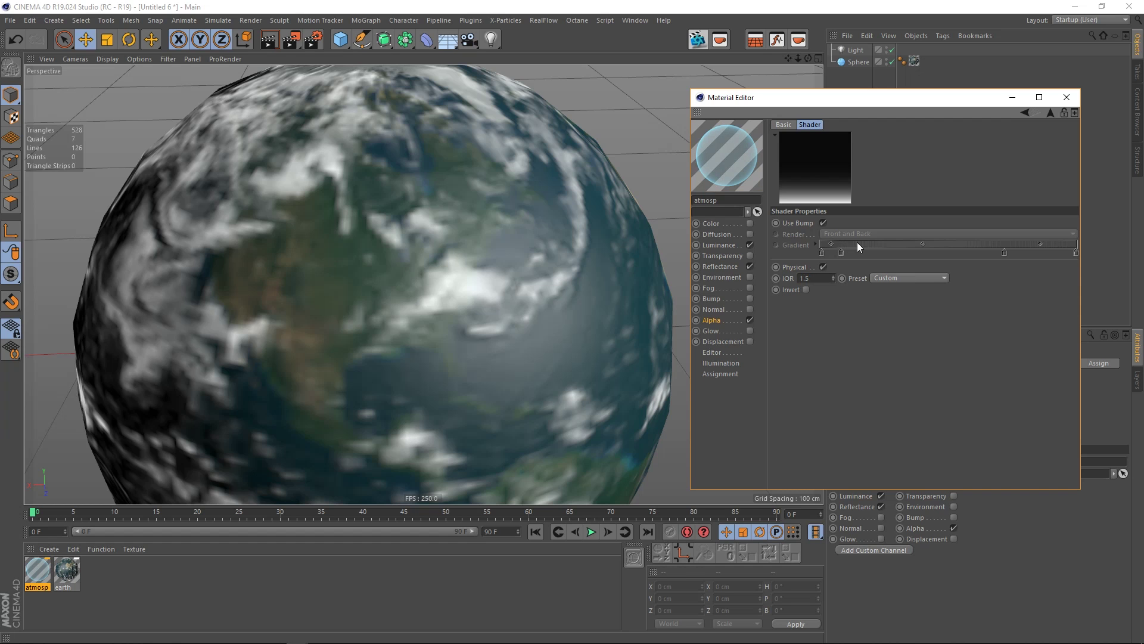
click(270, 42)
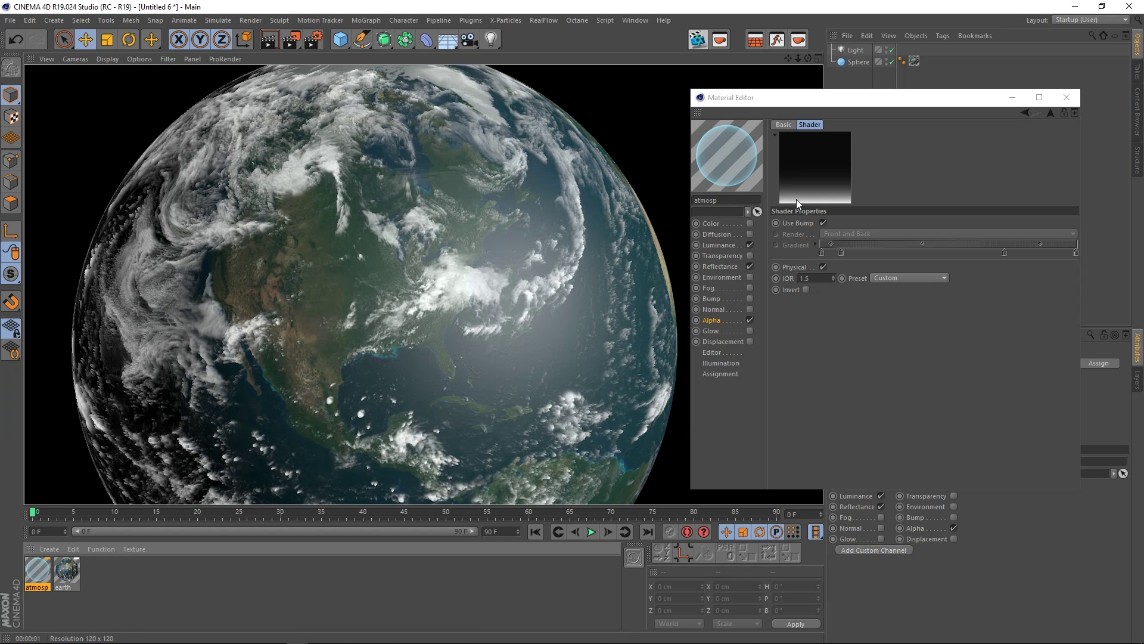
click(195, 574)
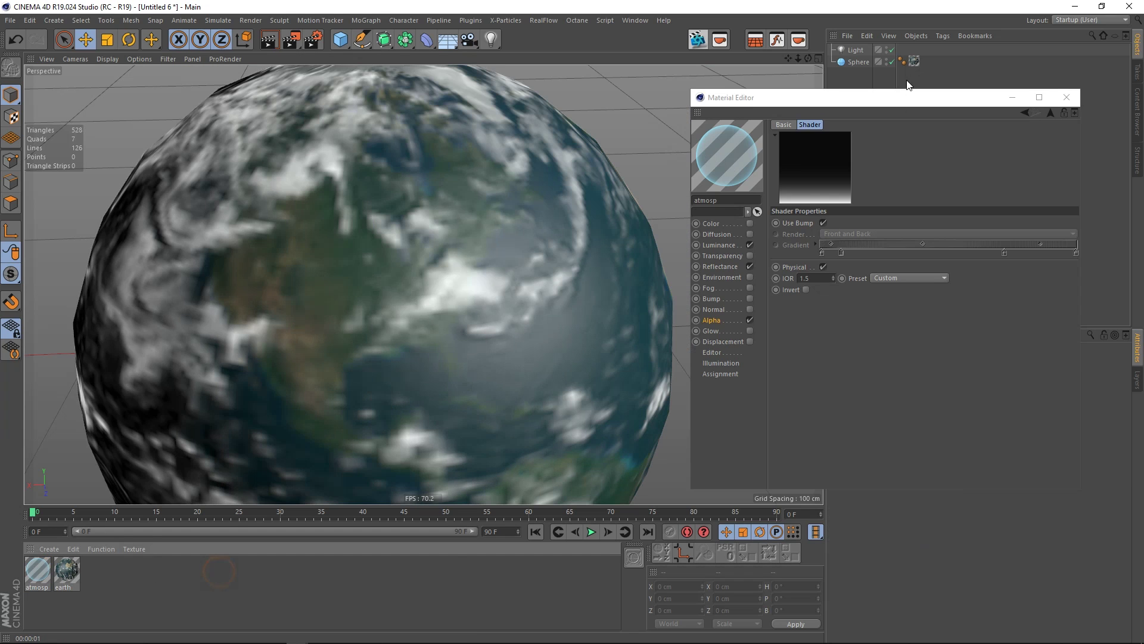
Step: Duplicate the earth sphere as Sphere.1
click(1012, 97)
drag(944, 82, 833, 62)
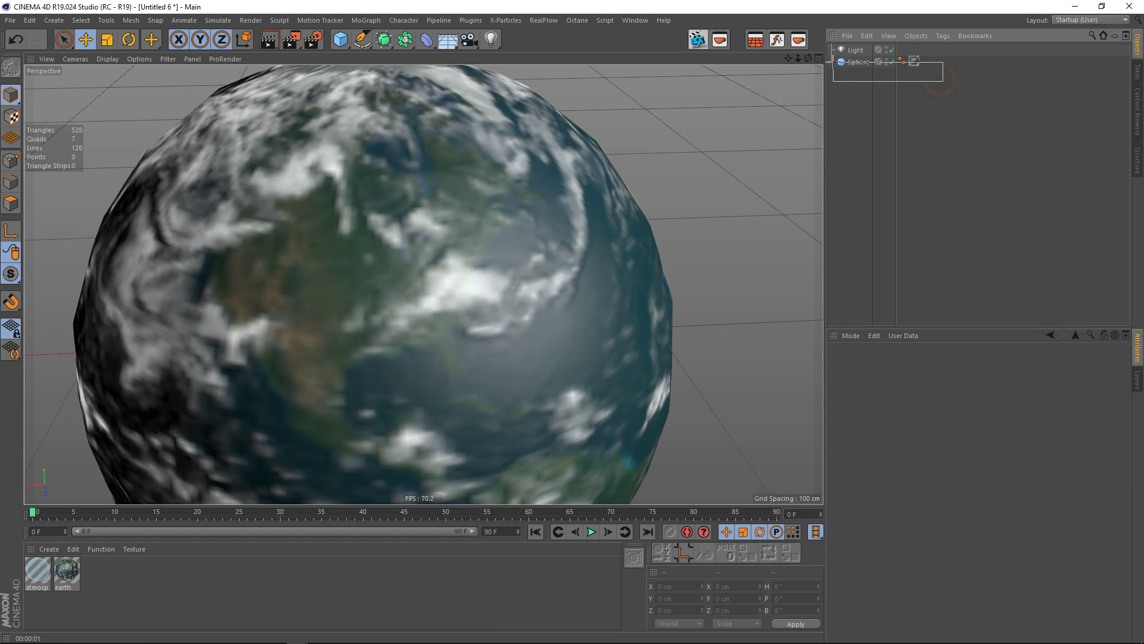
key(ctrl+c)
key(ctrl+v)
click(864, 86)
click(864, 75)
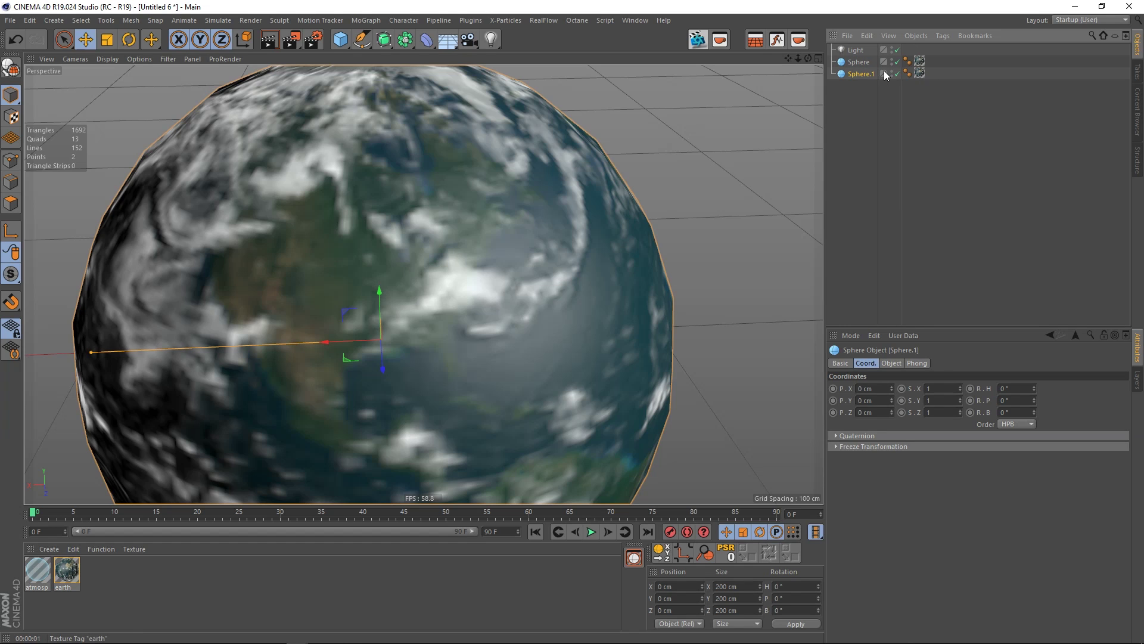
Step: Set Sphere.1's radius to 100.3 cm and apply the atmosp material to it
click(889, 363)
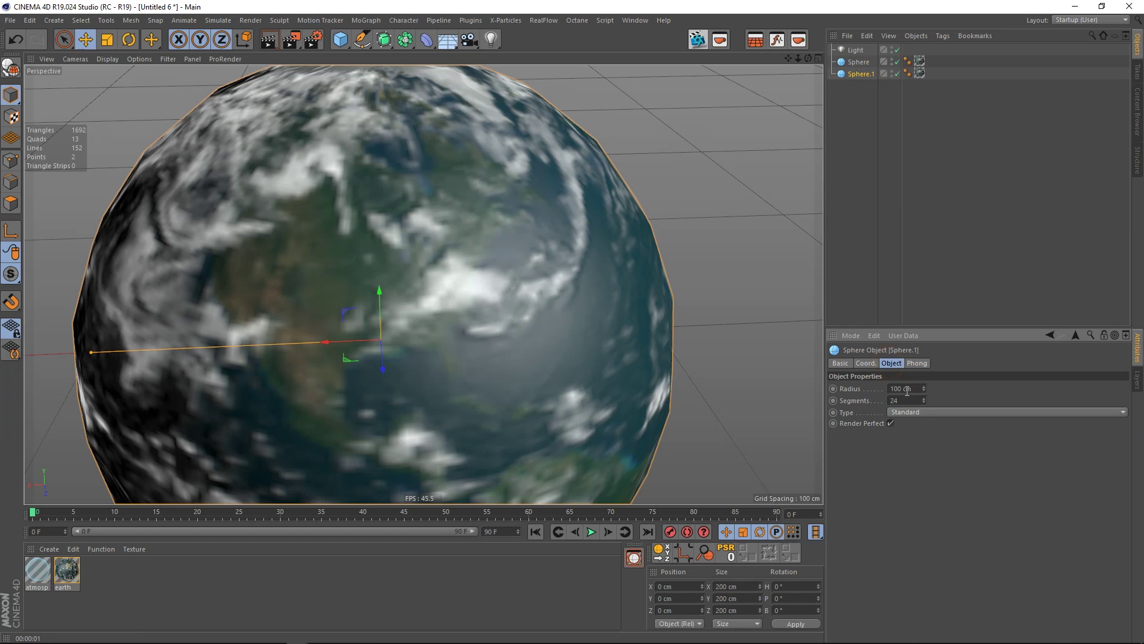
double_click(907, 388)
text(100.3)
key(Return)
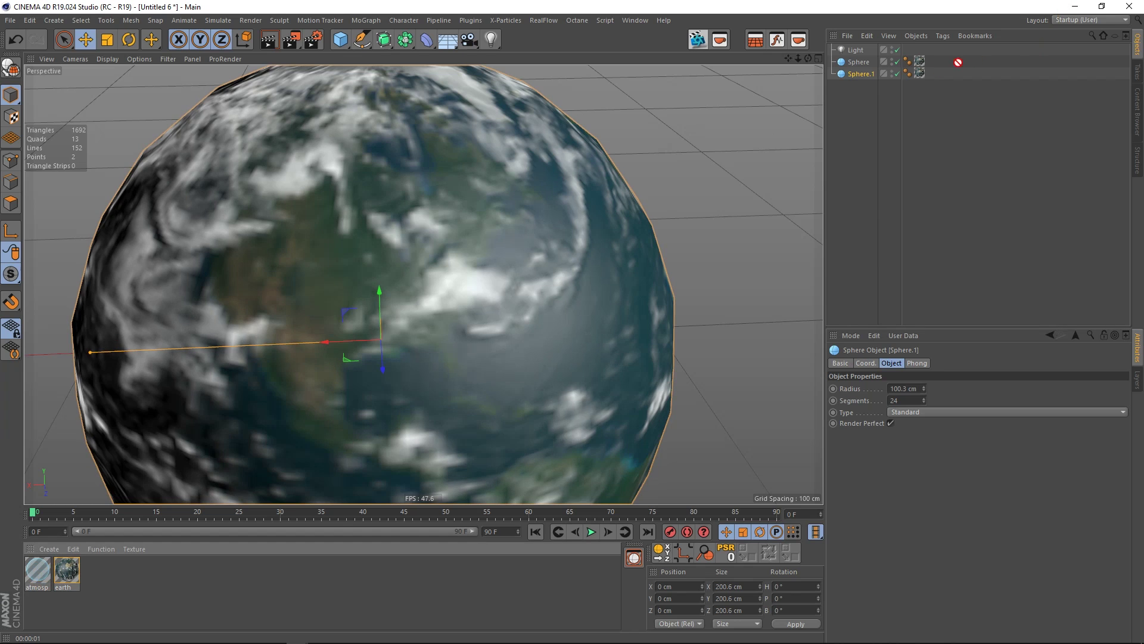
drag(924, 79, 922, 75)
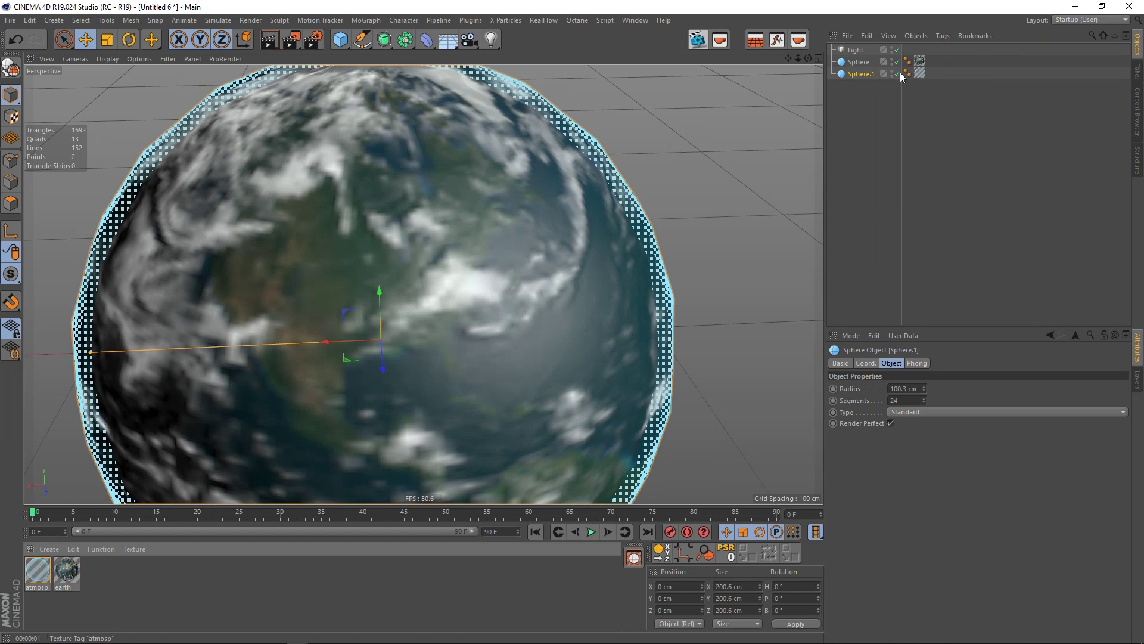
Step: Render the globe, orbit to another side, and re-render it with the cyan Fresnel atmosphere visible
click(275, 42)
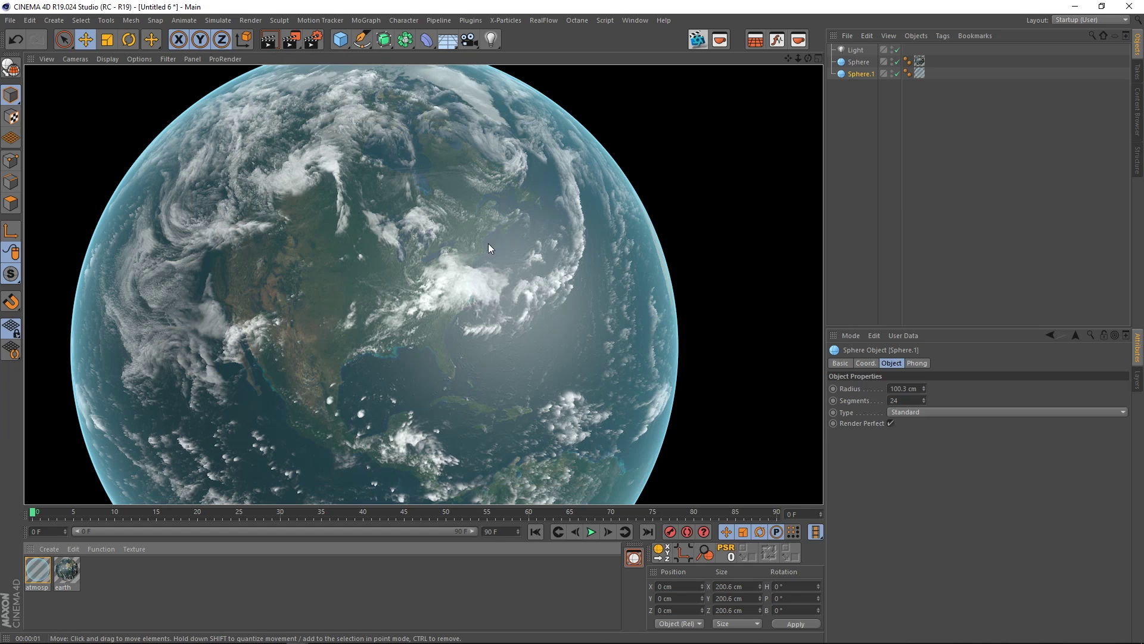
alt+drag(384, 128, 598, 177)
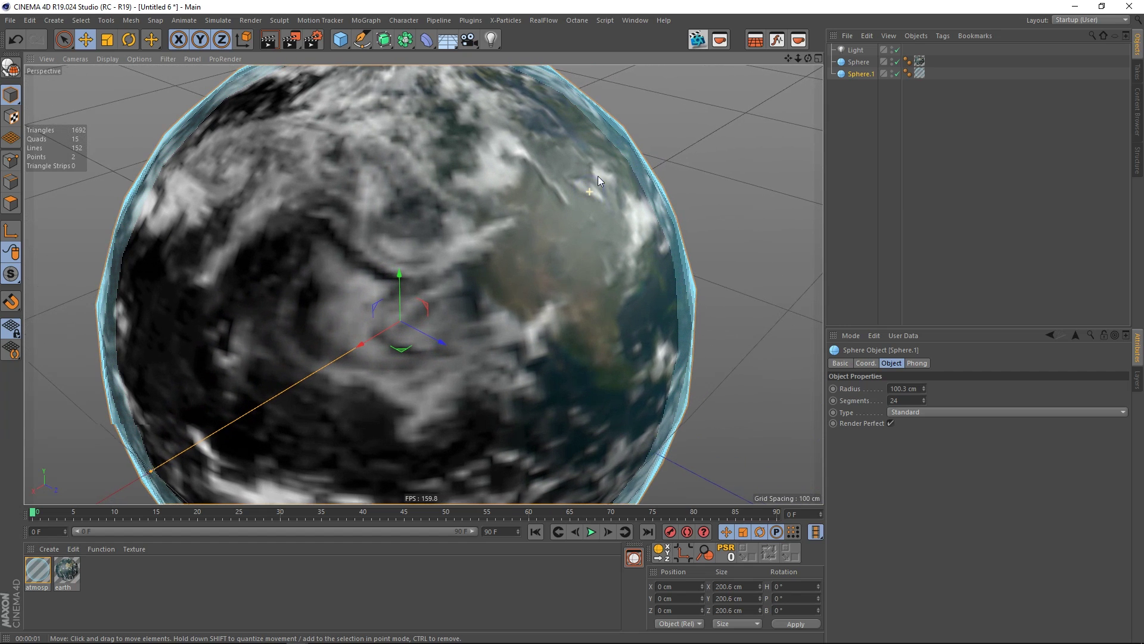
click(275, 40)
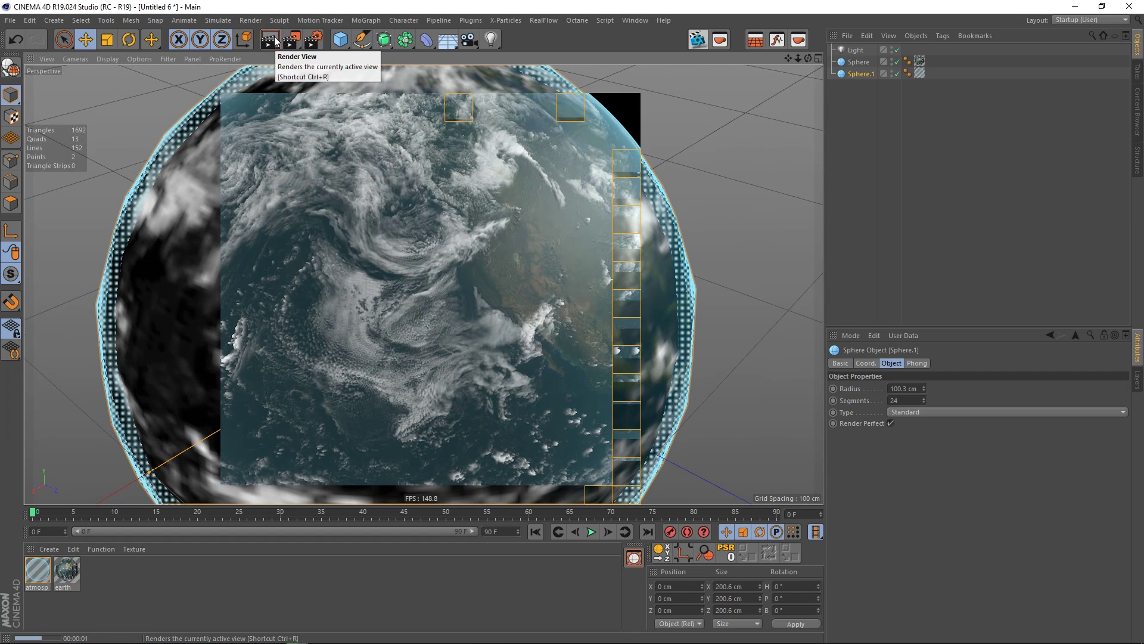